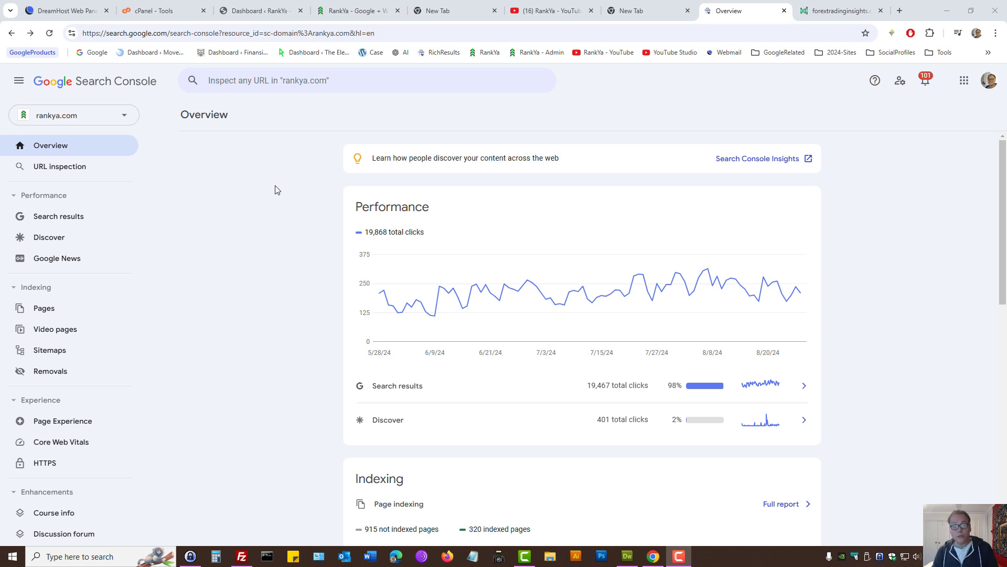
- Start adding a new property and paste forextradinginsights.com.au into the Domain field
click(125, 116)
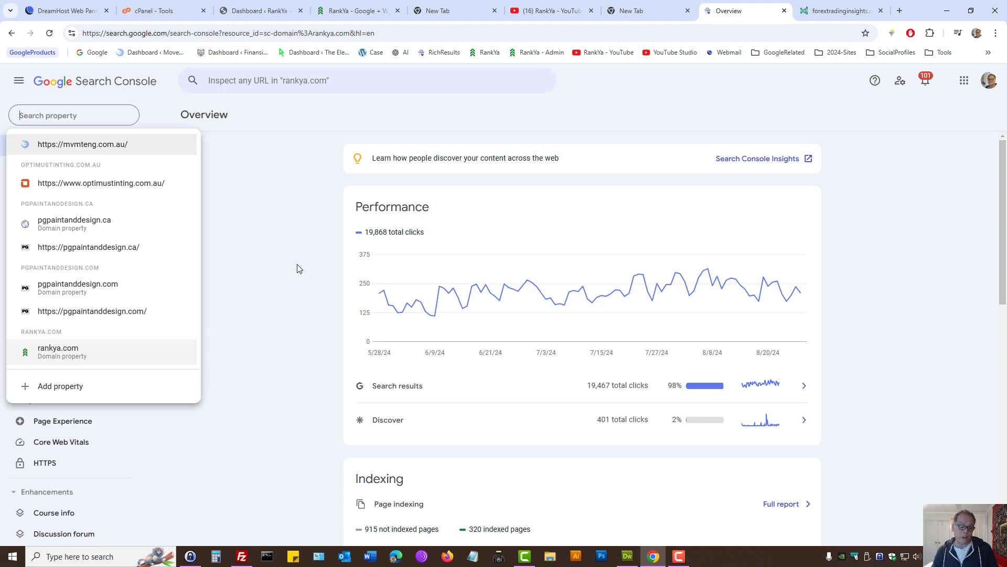
click(66, 387)
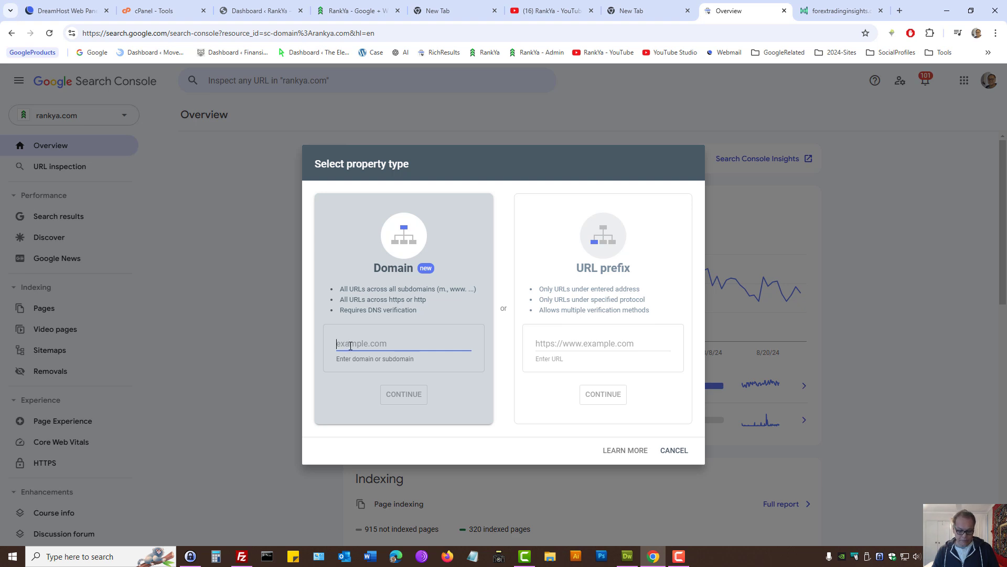
text(forextradinginsights.com.au)
key(ctrl+a)
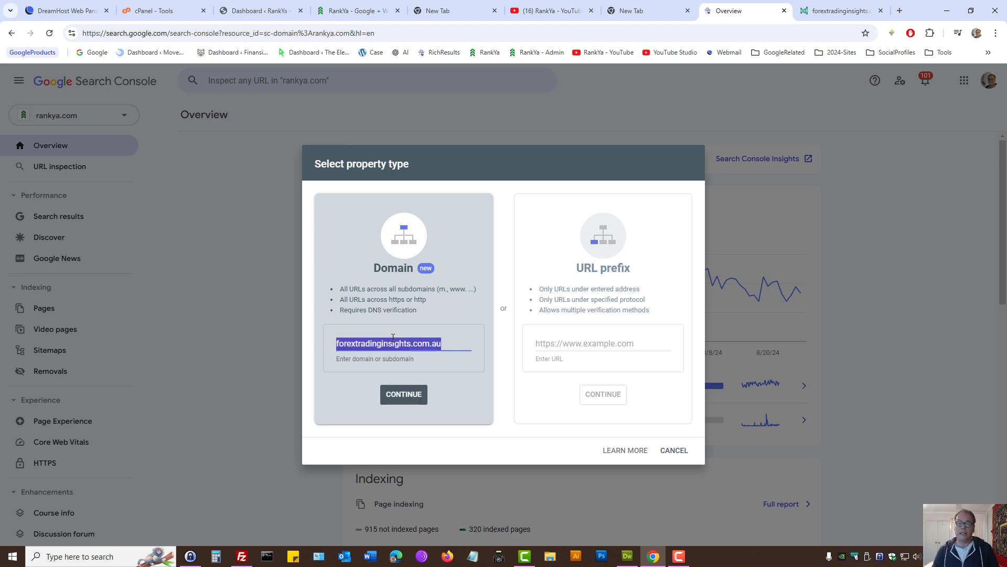
click(393, 338)
drag(444, 338, 332, 345)
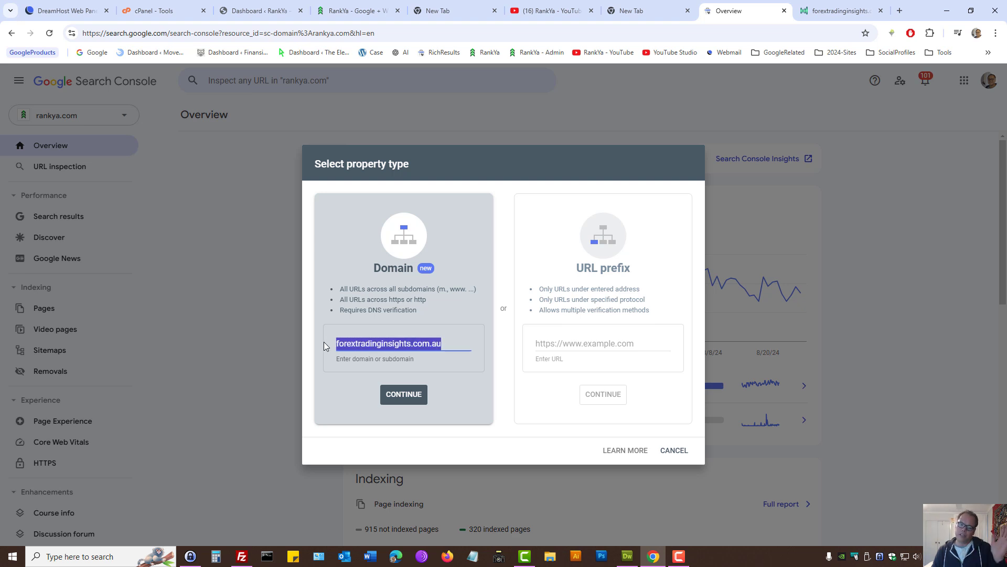
click(444, 343)
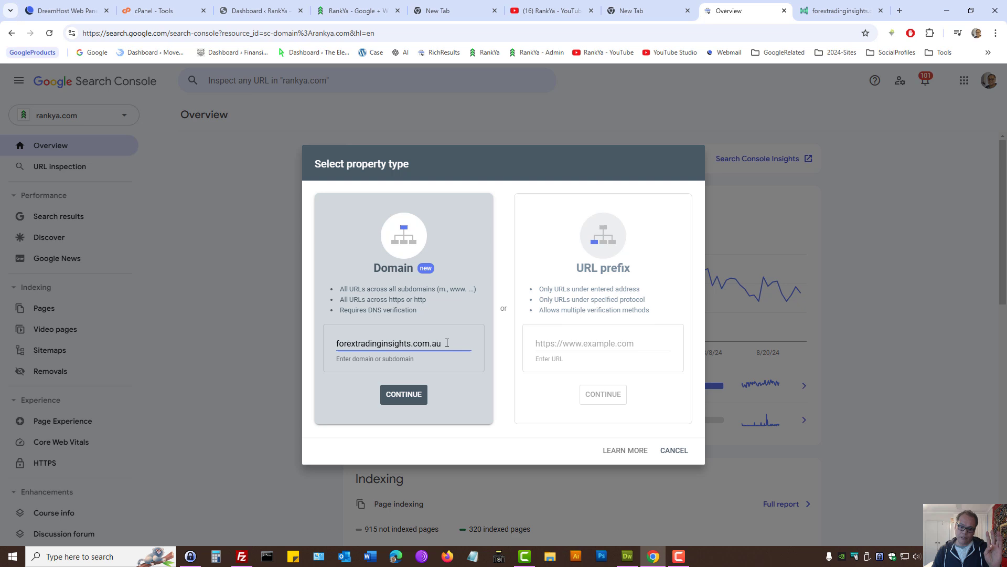
drag(445, 343, 332, 344)
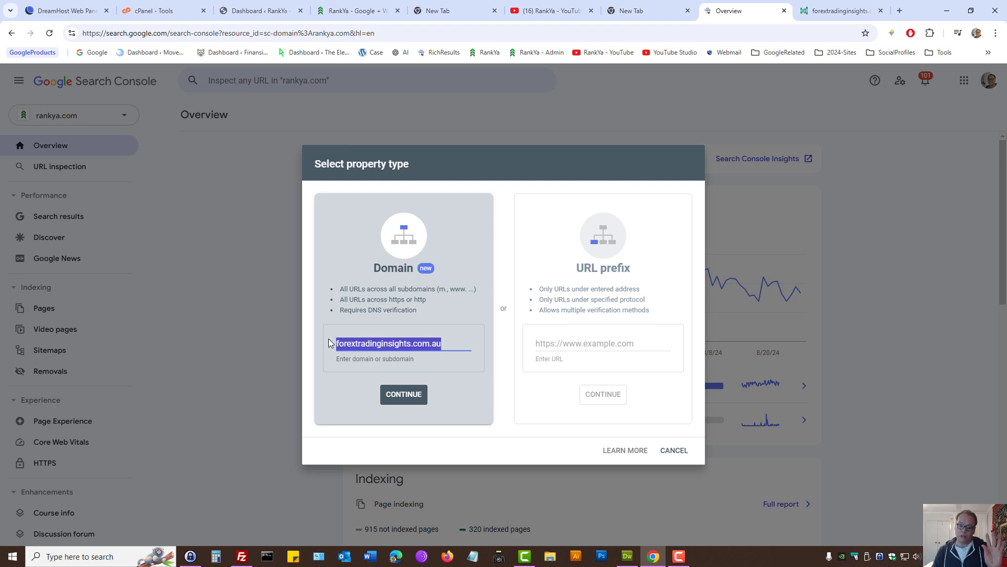
- Continue to DNS verification, try CNAME briefly, then return to TXT and copy its record
click(395, 402)
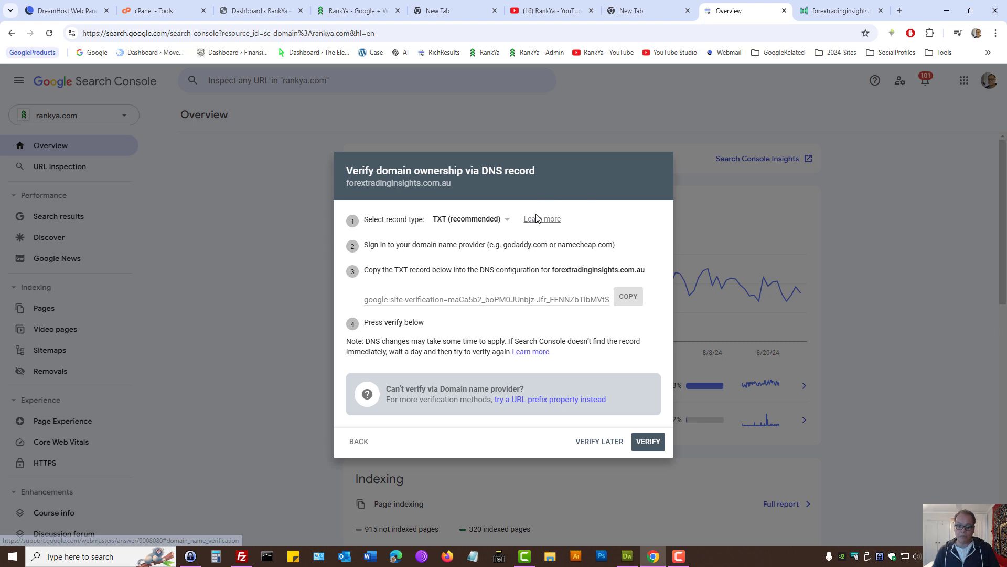
click(476, 223)
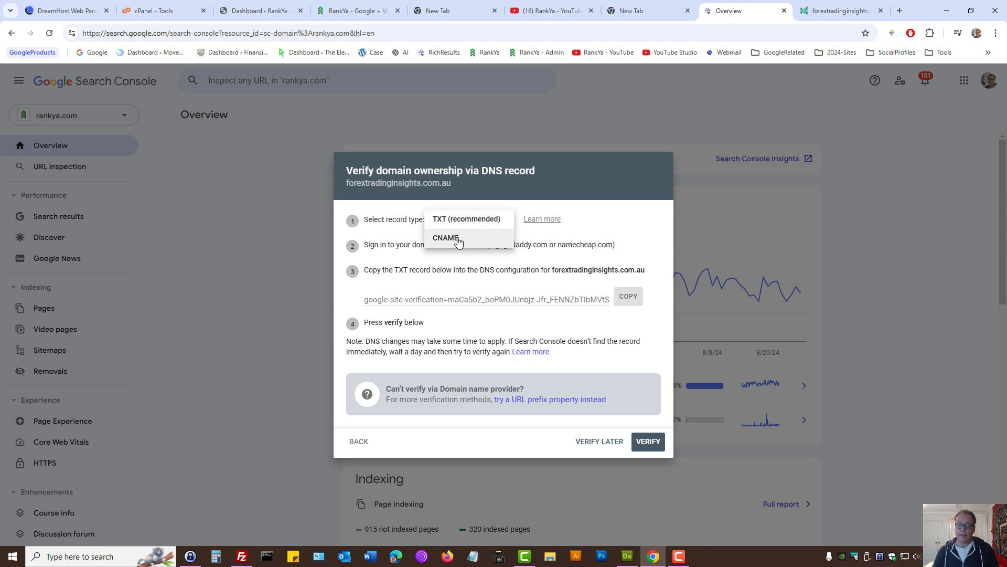
click(458, 241)
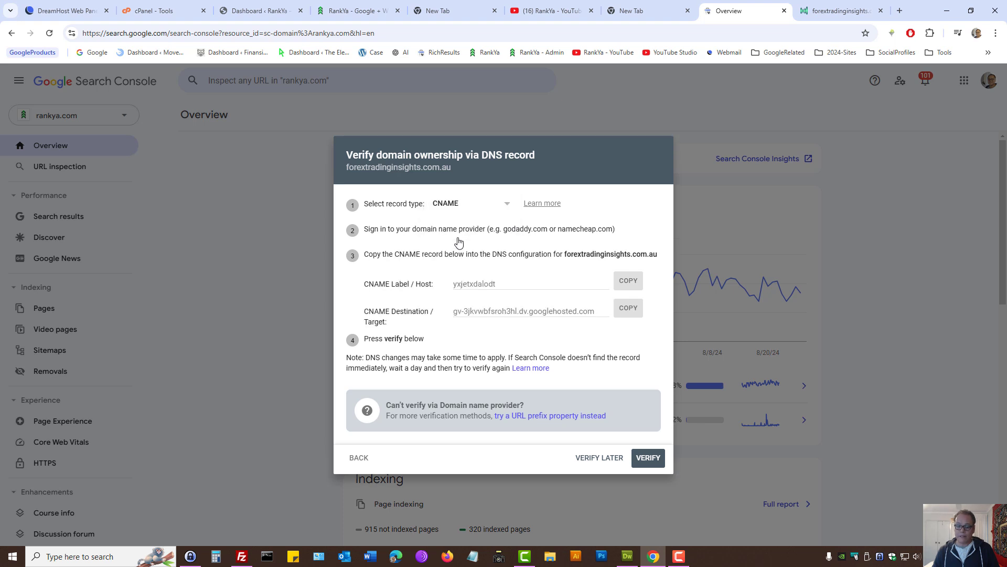
double_click(470, 283)
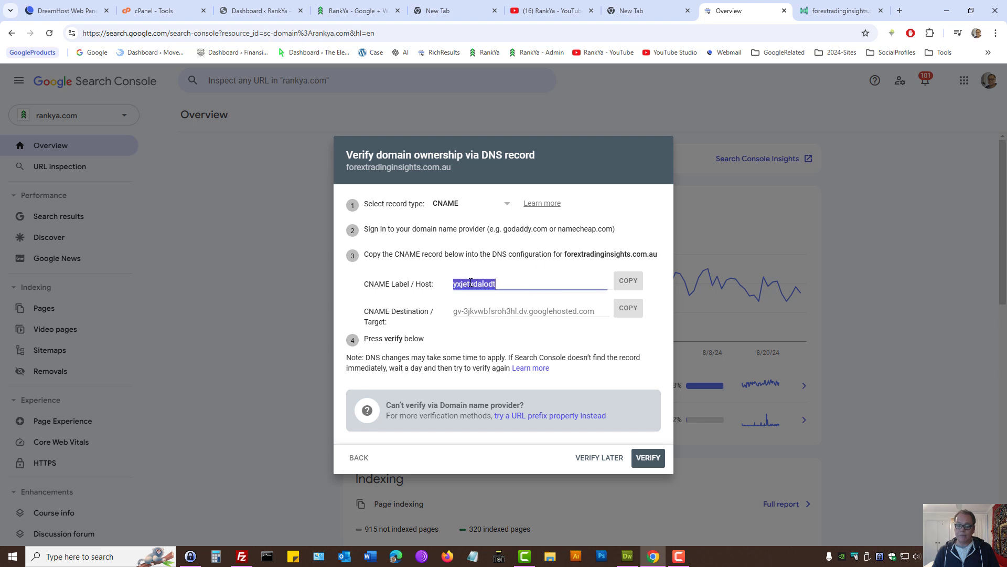
click(479, 205)
click(472, 205)
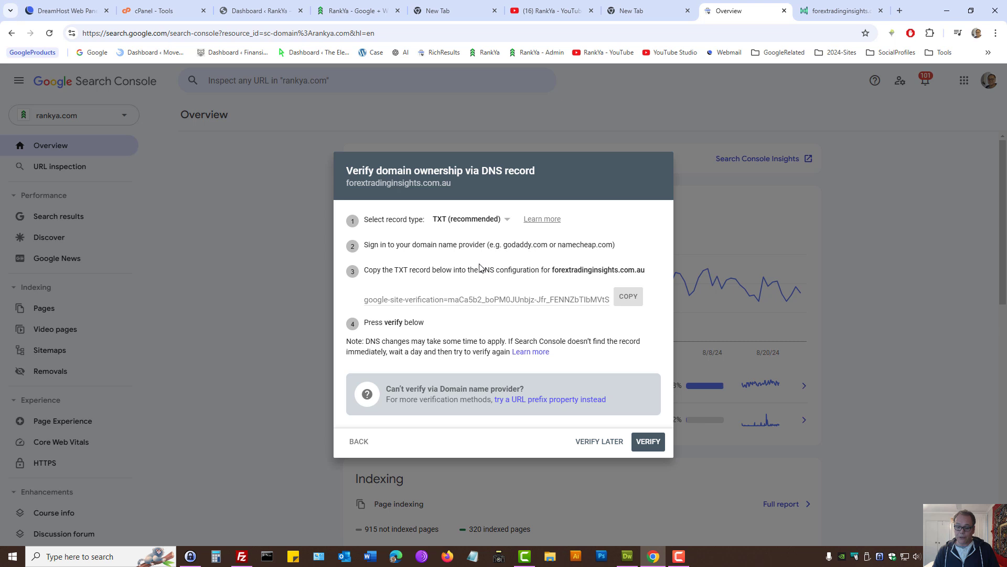
click(629, 297)
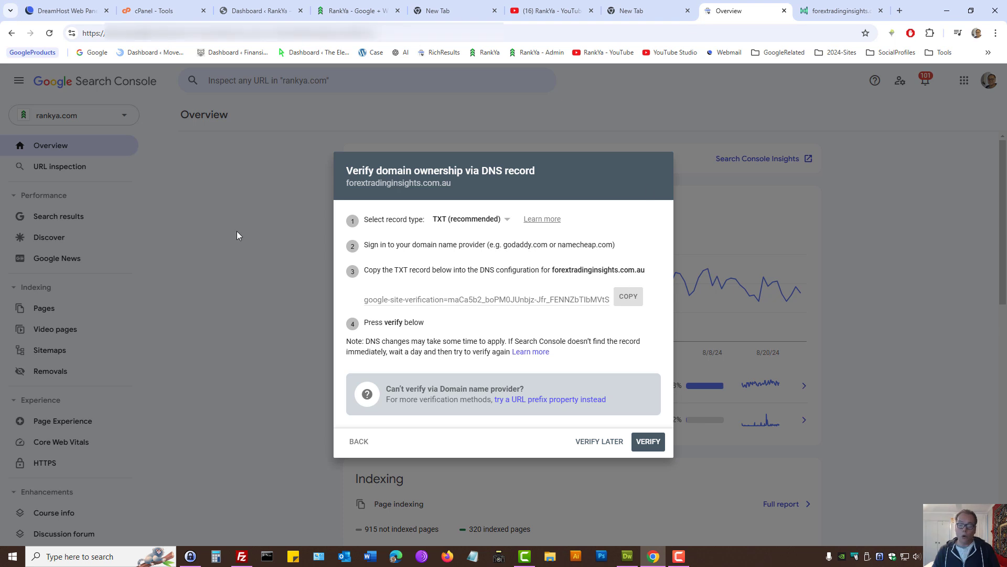
- Switch to the cPanel Tools page to locate Zone Editor under Domains
click(158, 10)
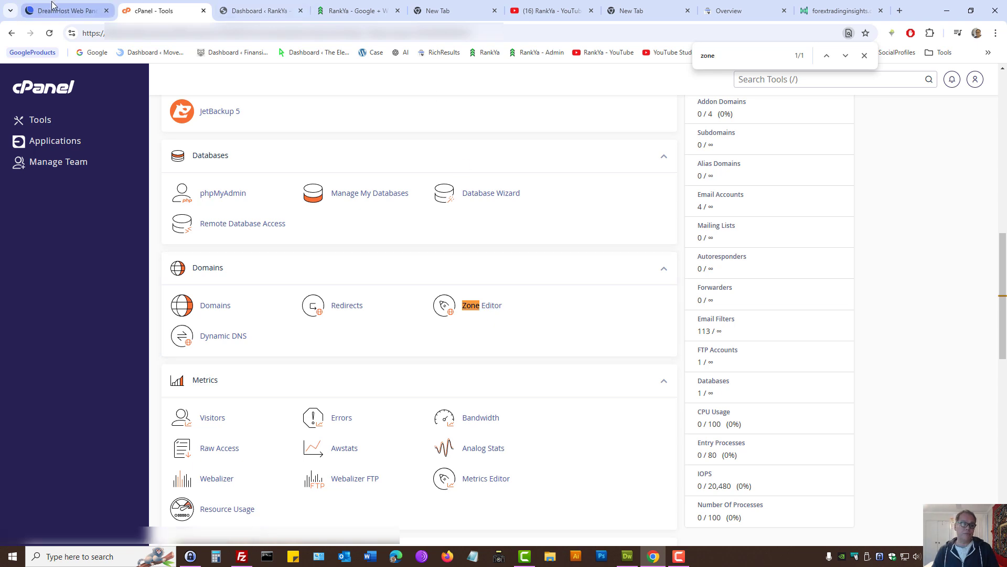
- In DreamHost, start a new TXT record and paste the Google verification string as its value
click(65, 11)
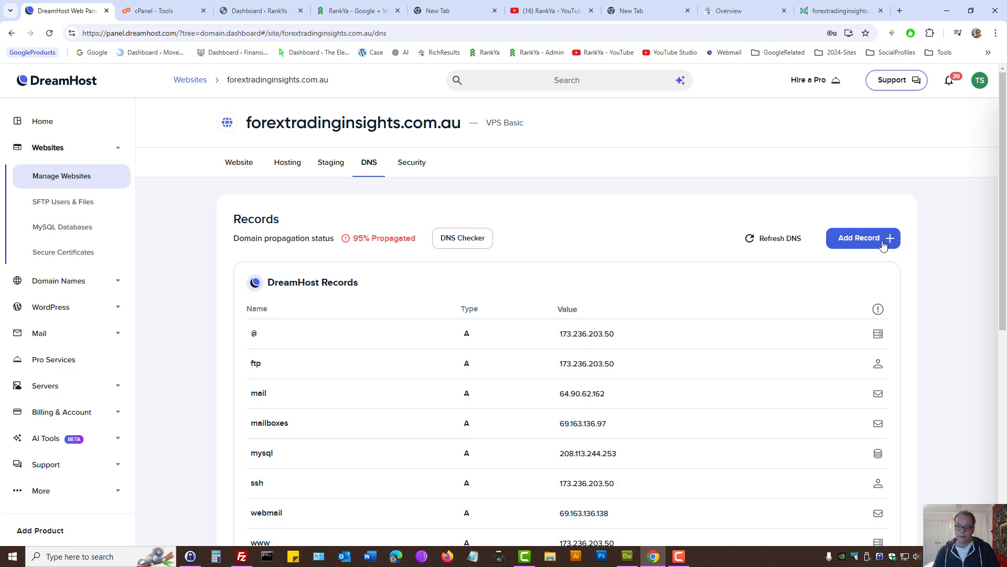
click(849, 240)
scroll(420, 409, down, 3)
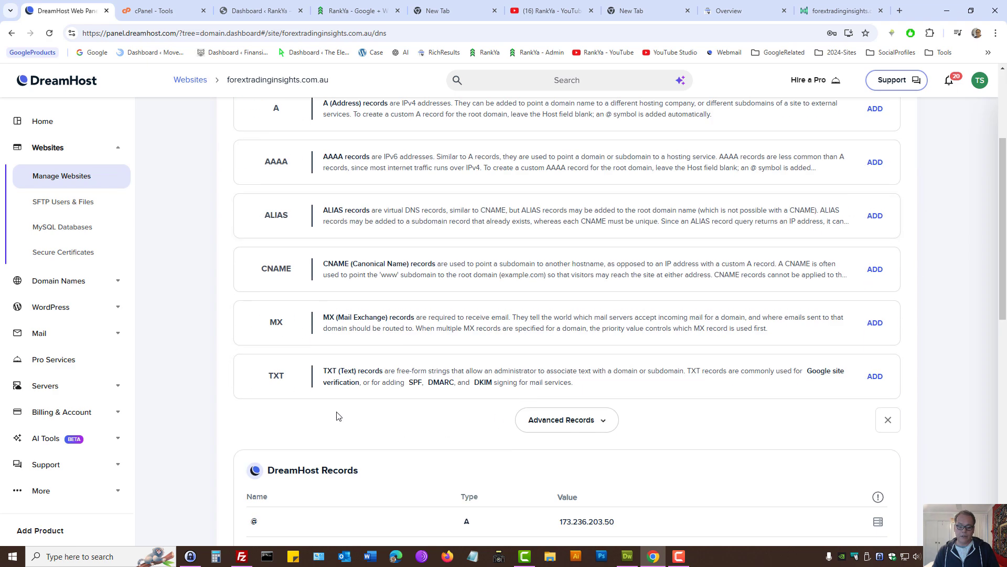
click(875, 376)
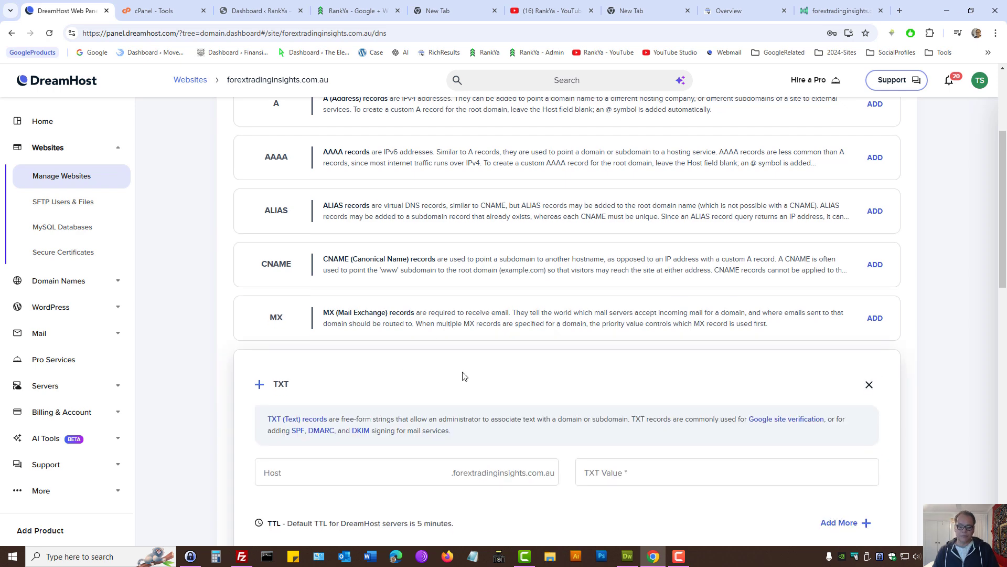
click(593, 303)
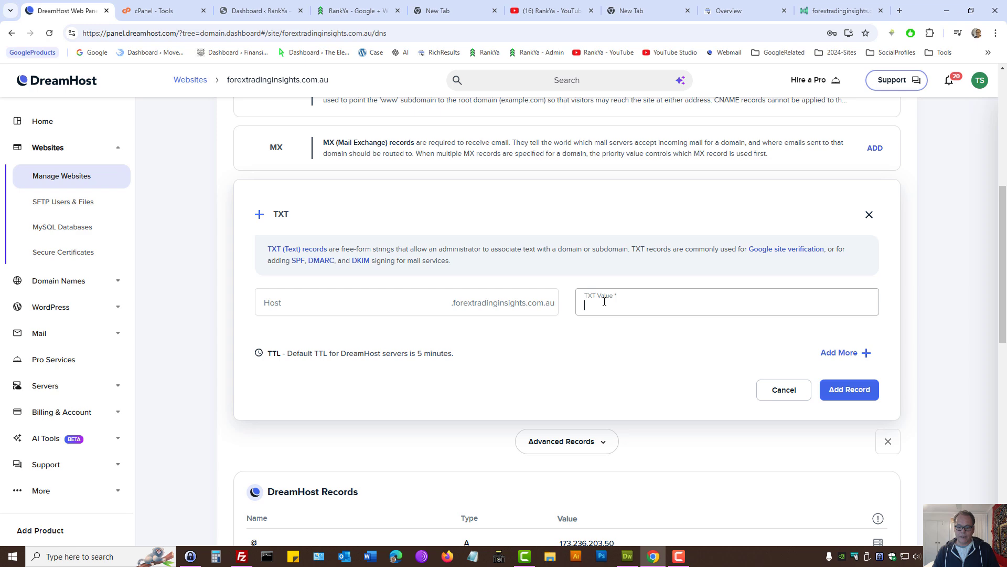
key(ctrl+v)
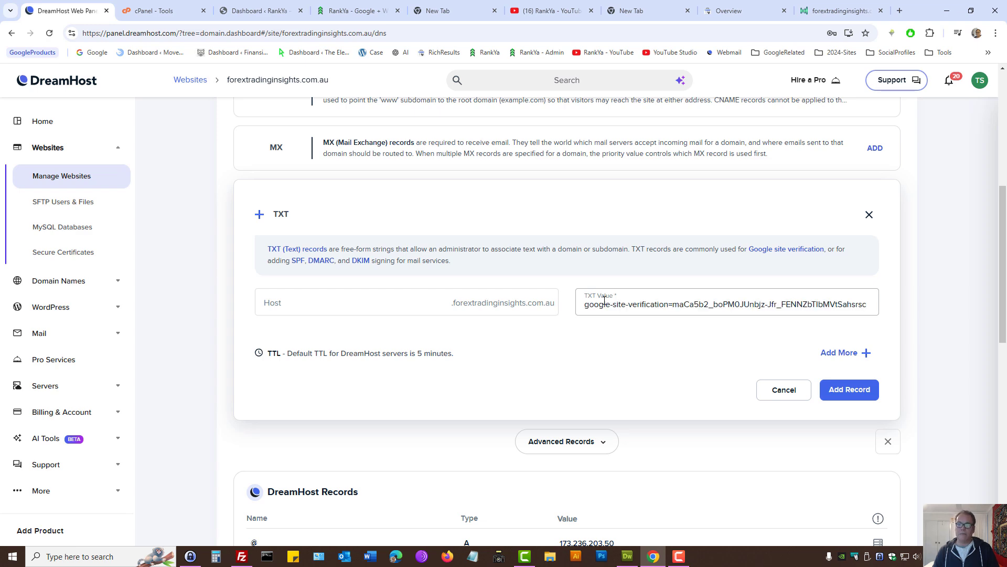
- Fill in the TXT record's Host field and save the record in DreamHost
click(724, 6)
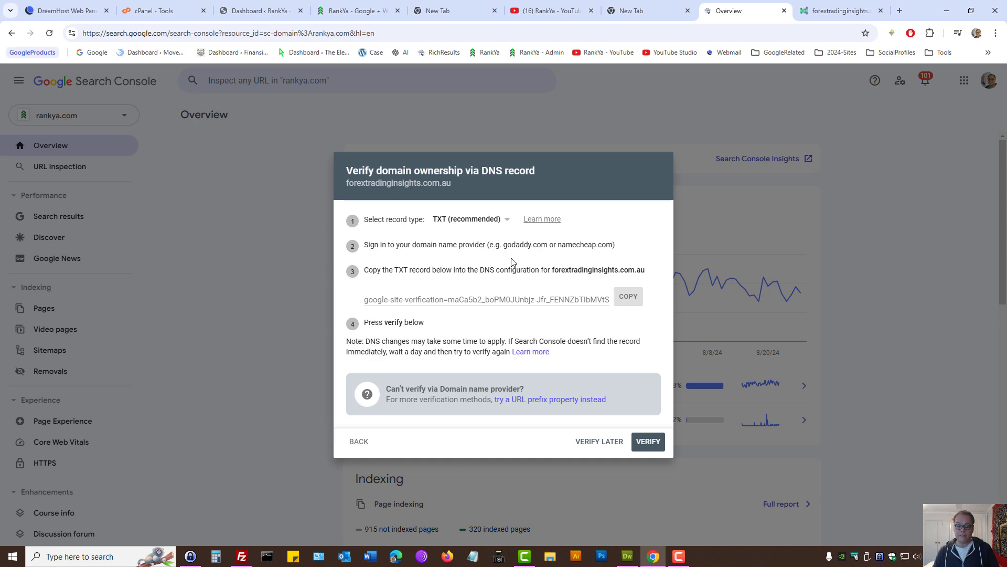
key(ctrl+1)
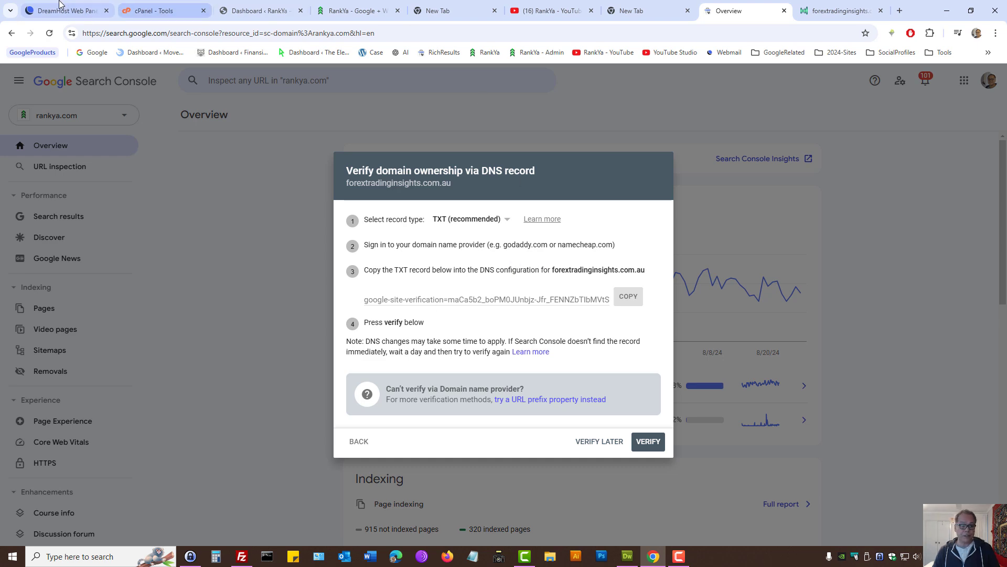
click(404, 309)
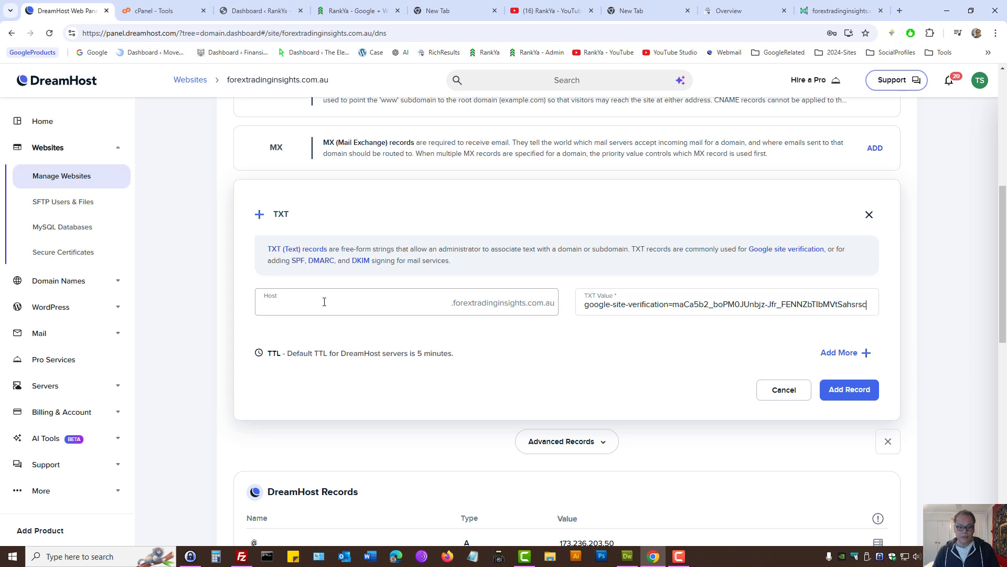
click(302, 284)
click(297, 303)
click(846, 390)
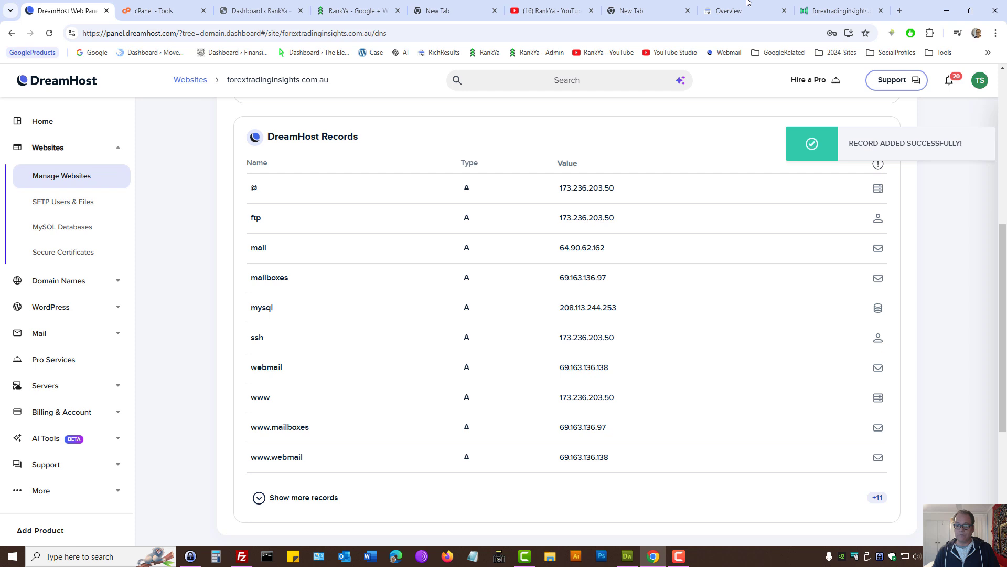
- Switch Search Console's DNS verification to the CNAME record option
click(759, 17)
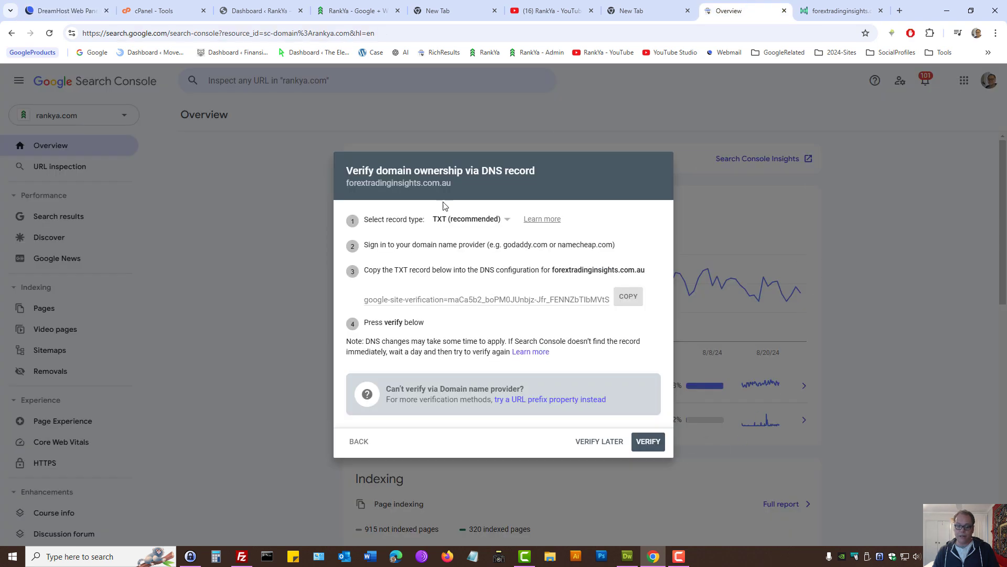
click(501, 221)
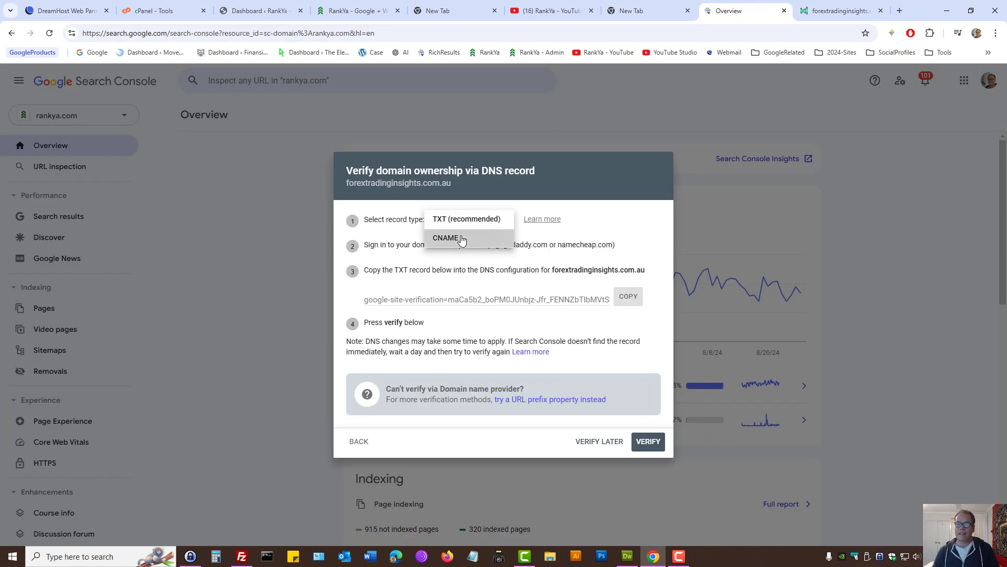
click(446, 236)
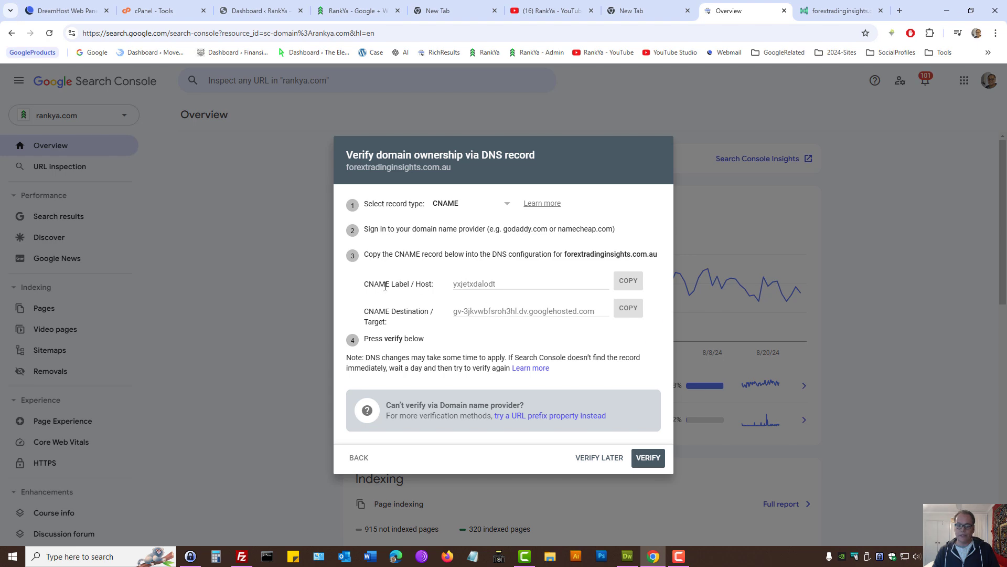
- In DreamHost DNS, start a new CNAME record
click(79, 11)
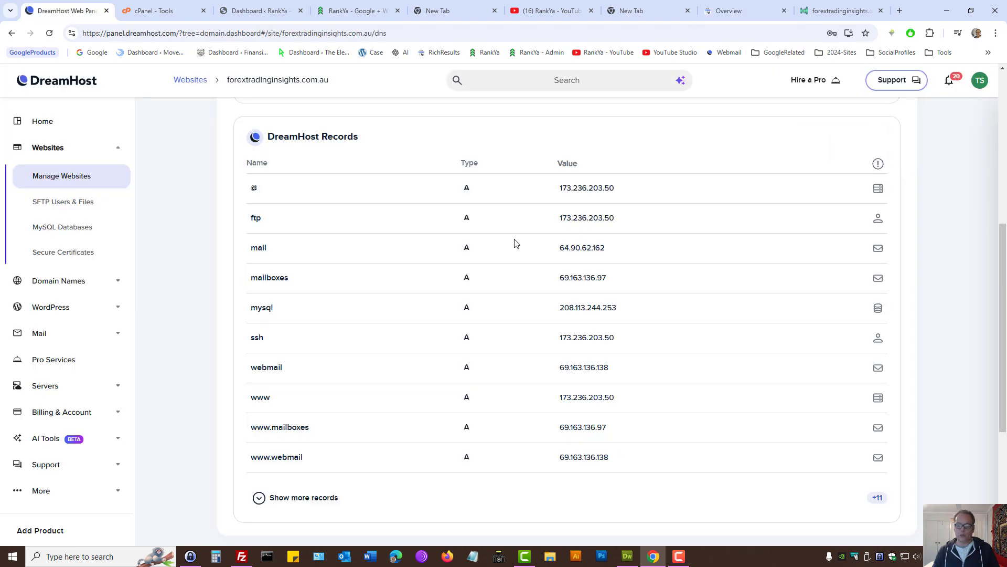
scroll(551, 231, up, 5)
click(851, 248)
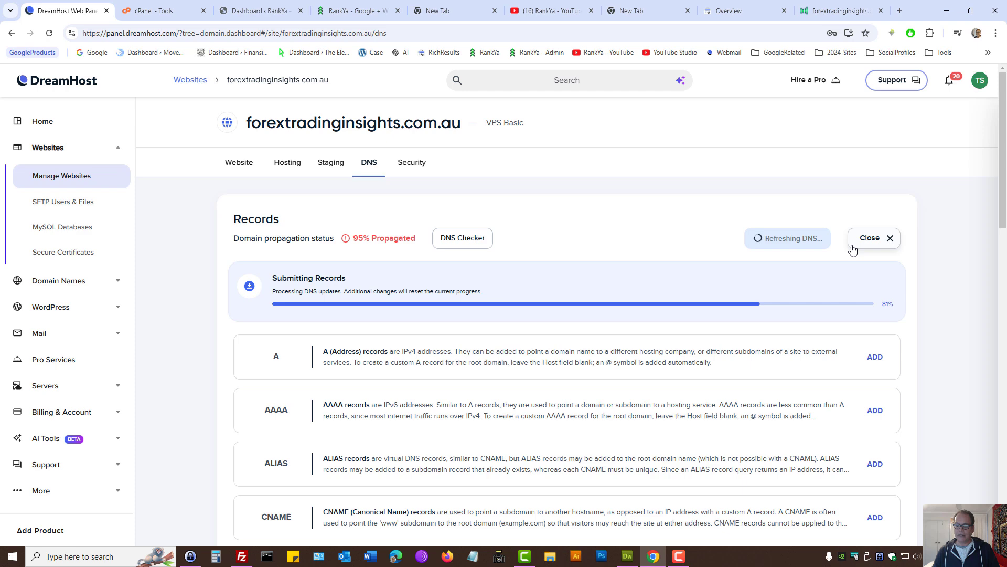
scroll(679, 306, down, 3)
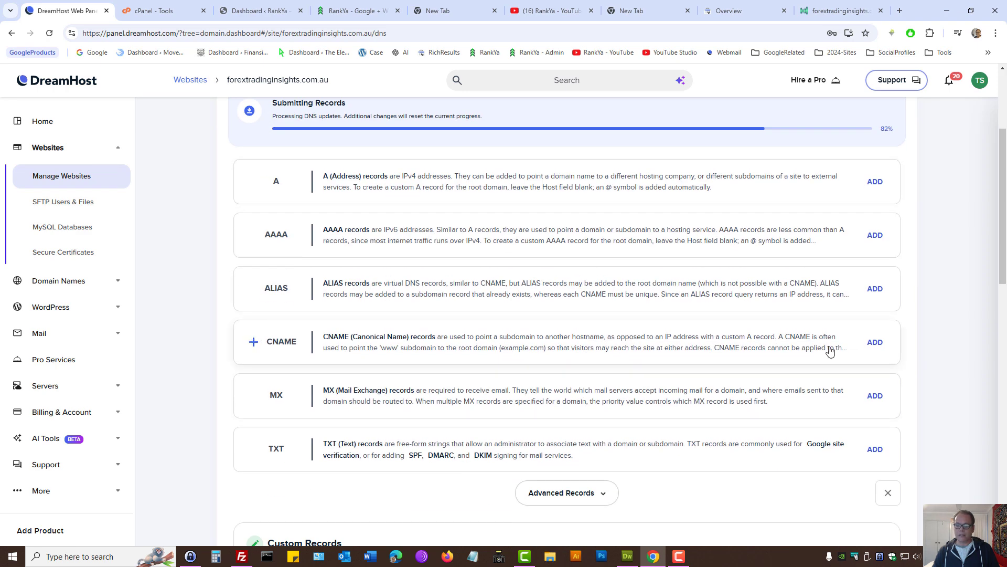
click(874, 343)
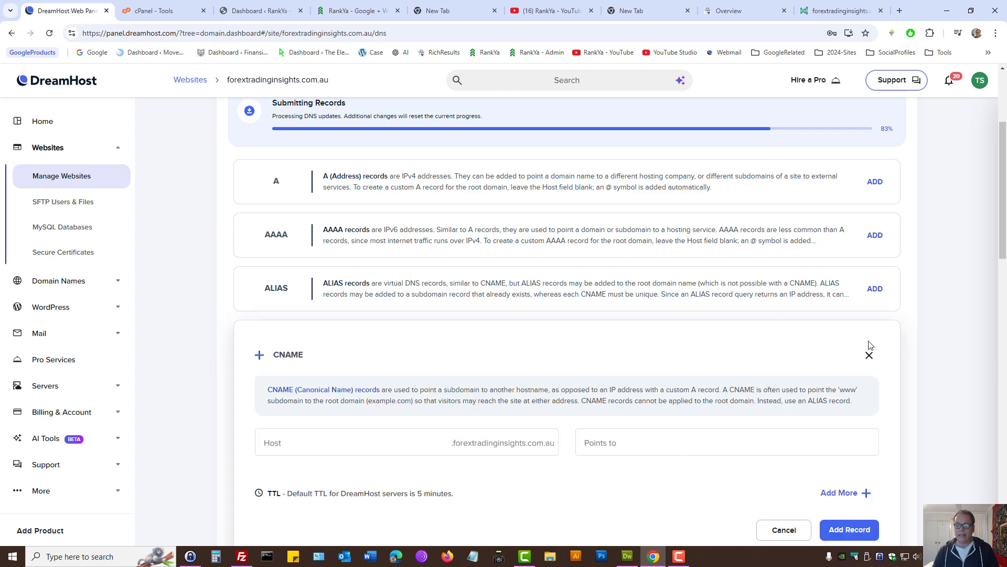
scroll(562, 360, down, 3)
click(600, 270)
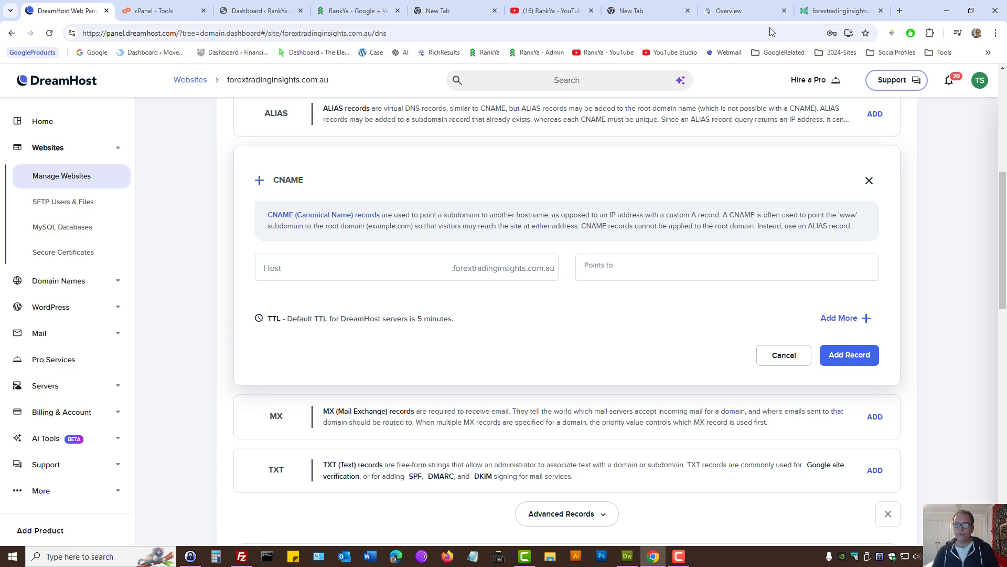
- Copy the destination gv-3jkvwbfsroh3hl.dv.googlehosted.com from Search Console into the record's Points to field
click(728, 11)
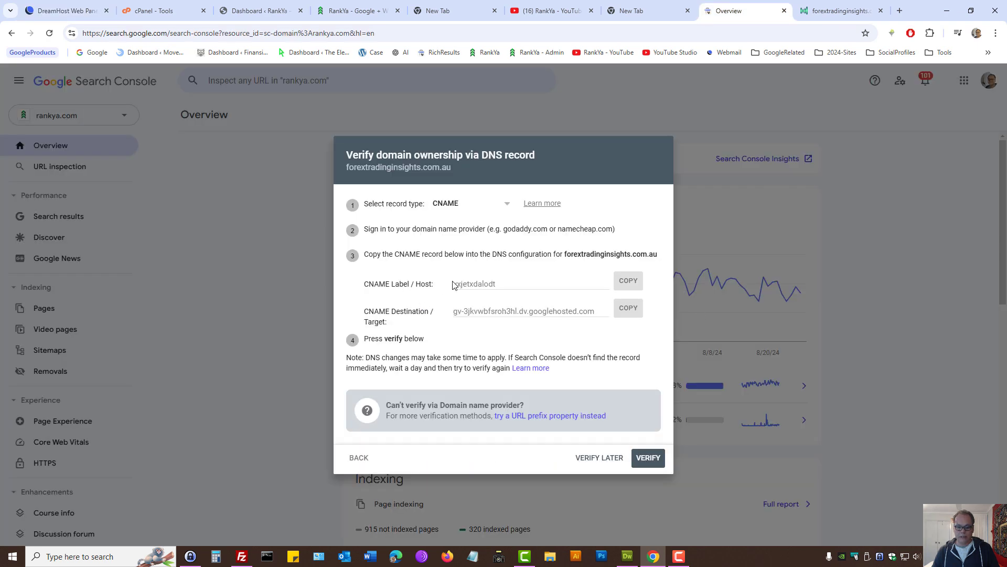
click(471, 282)
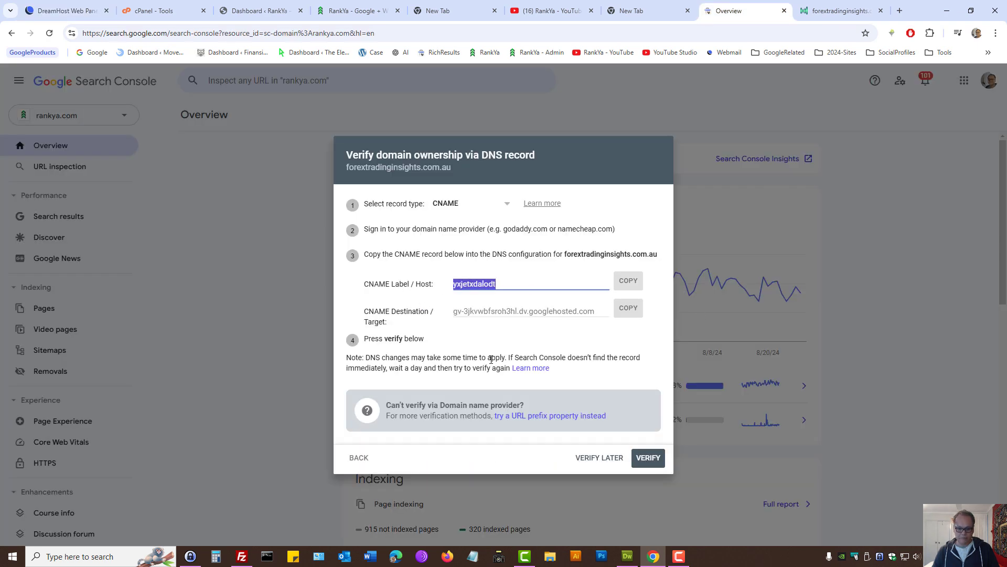
click(501, 311)
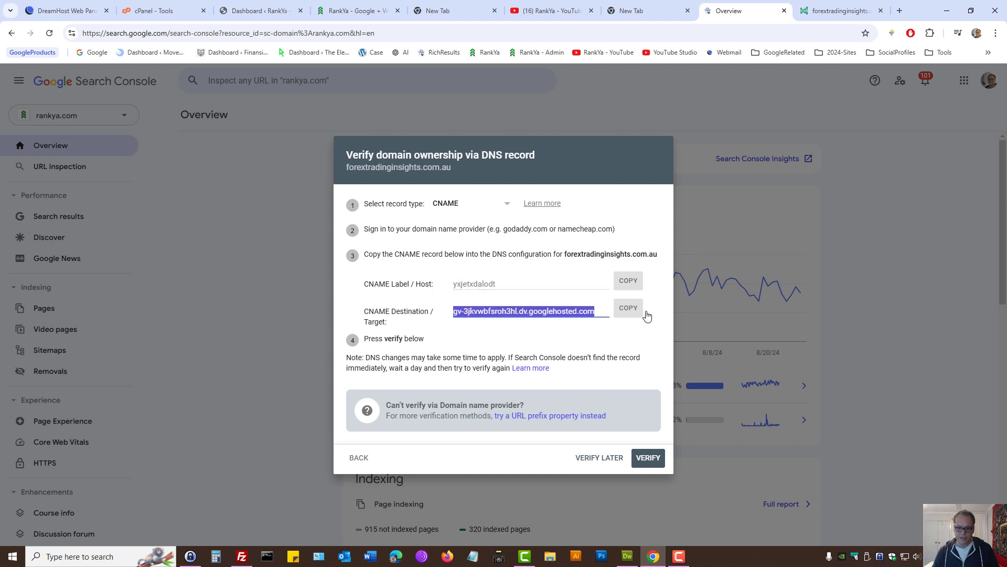
click(628, 309)
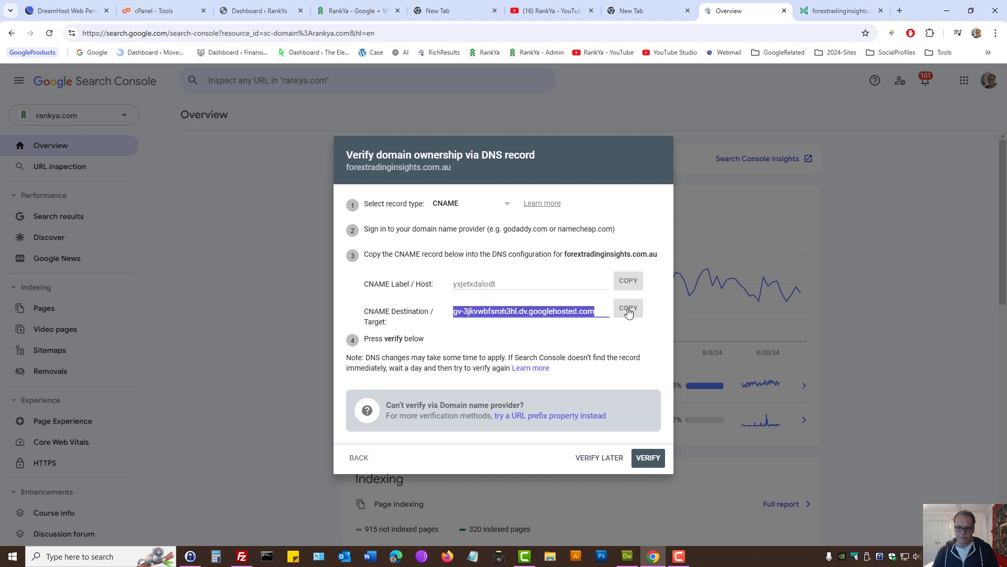
click(101, 8)
click(609, 270)
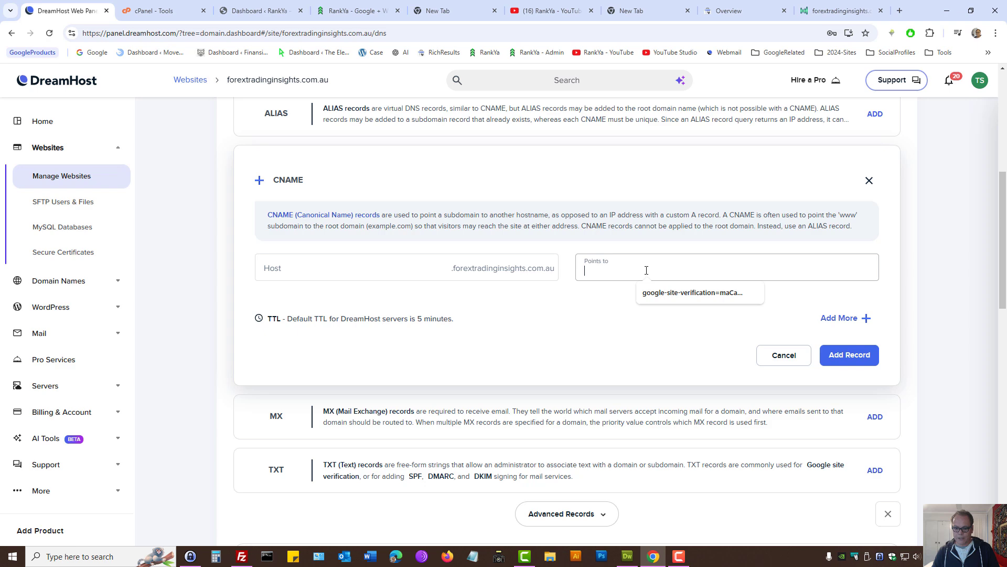
key(ctrl+v)
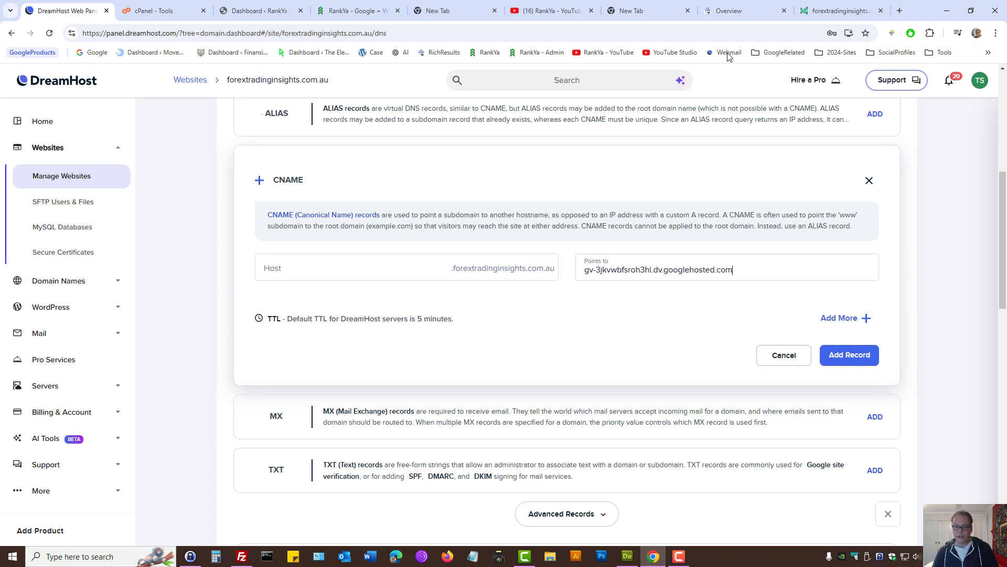
- Copy the CNAME host yxjetxdalodt from Search Console into the record's Host field
click(722, 9)
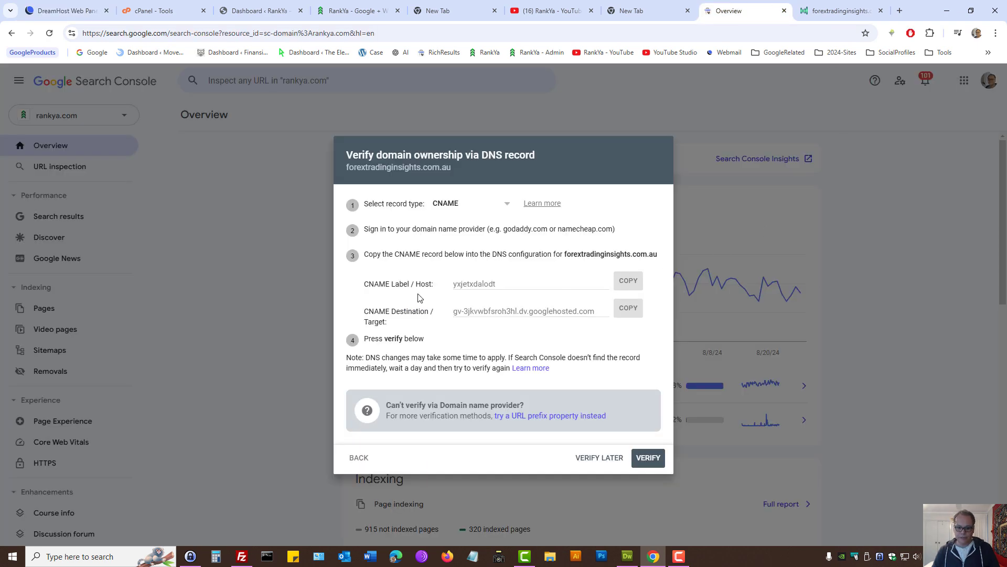
drag(390, 283, 429, 284)
click(627, 281)
click(65, 10)
click(359, 275)
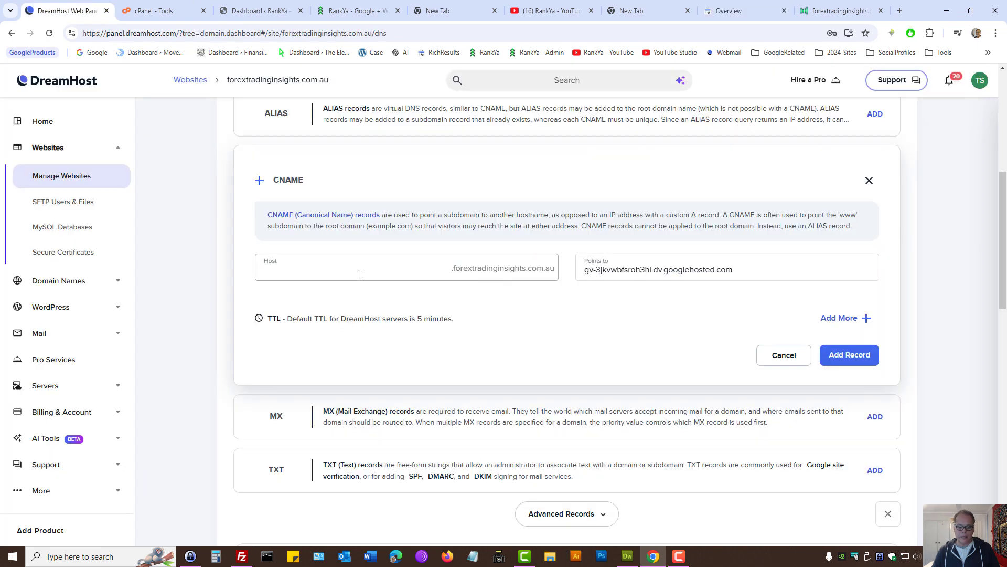
key(ctrl+v)
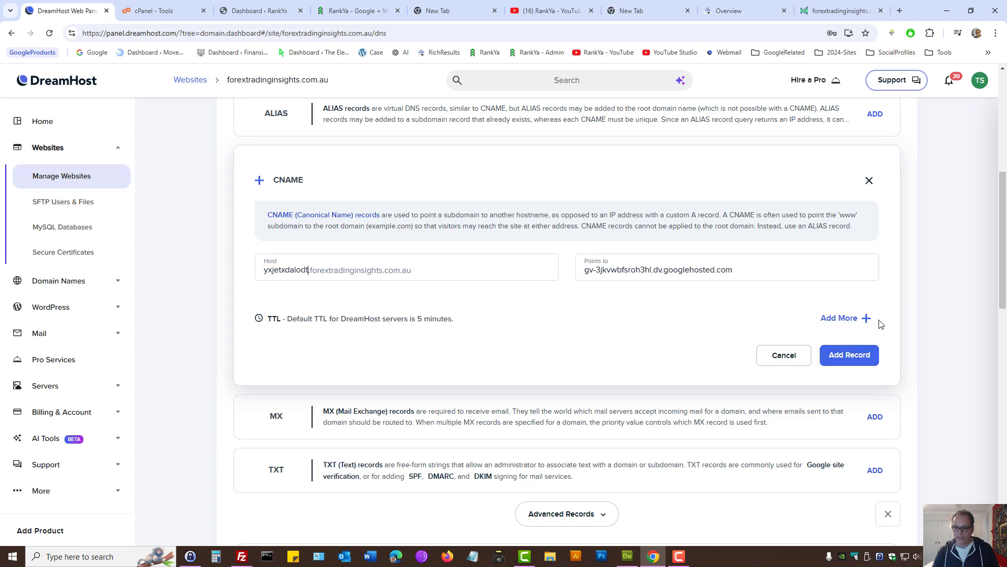
- Remove the extra empty row and submit the CNAME record
click(862, 318)
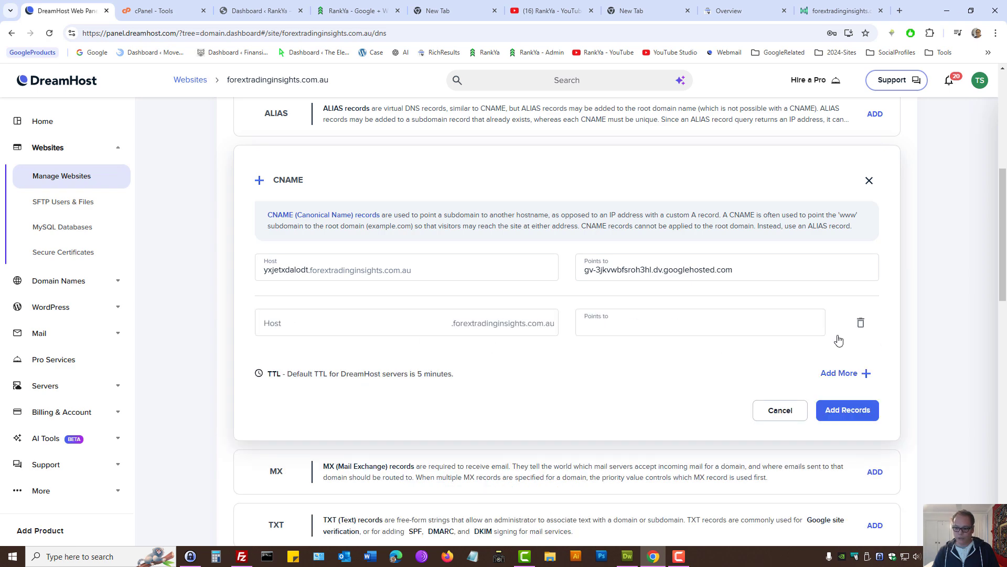
click(861, 322)
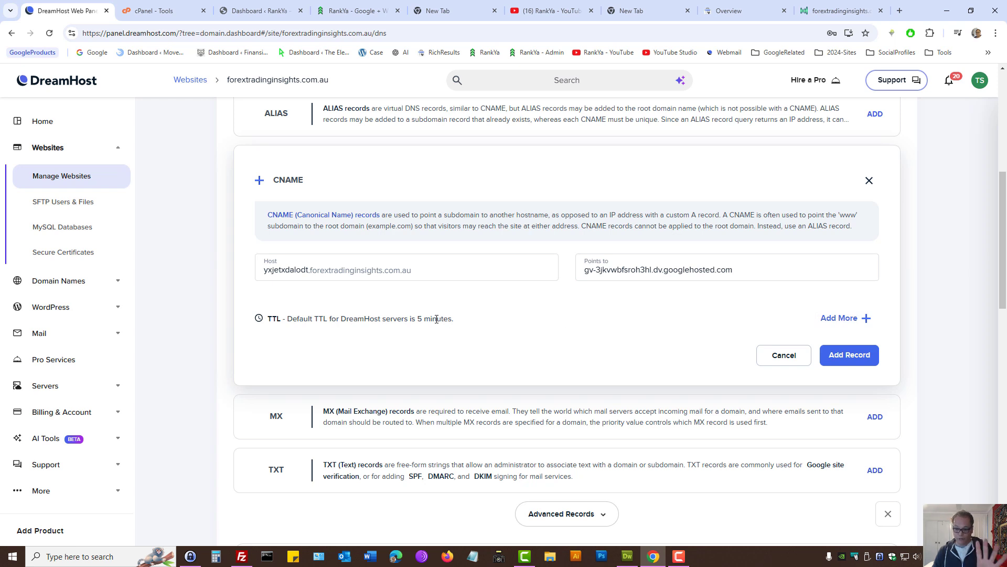
click(856, 357)
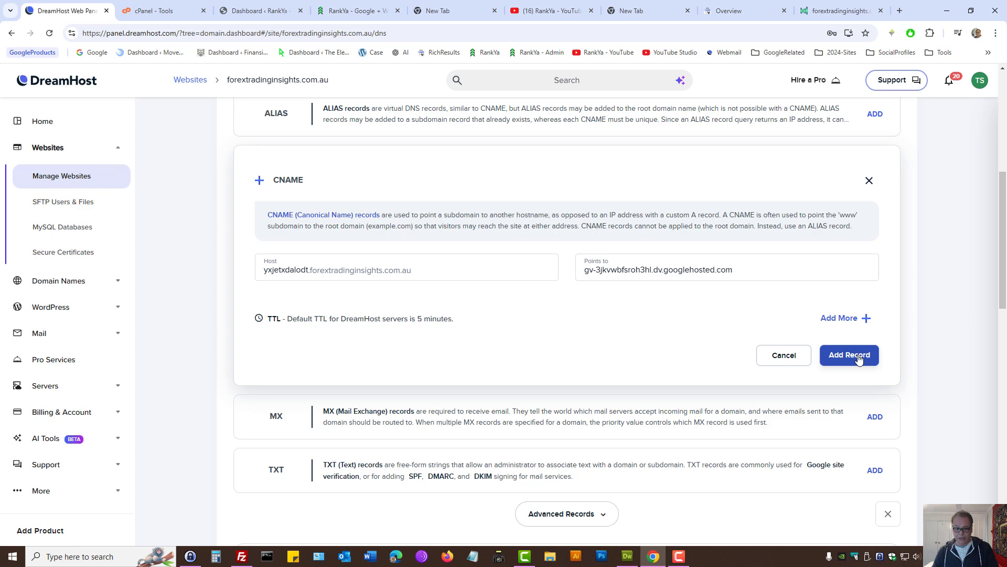
scroll(853, 367, up, 1)
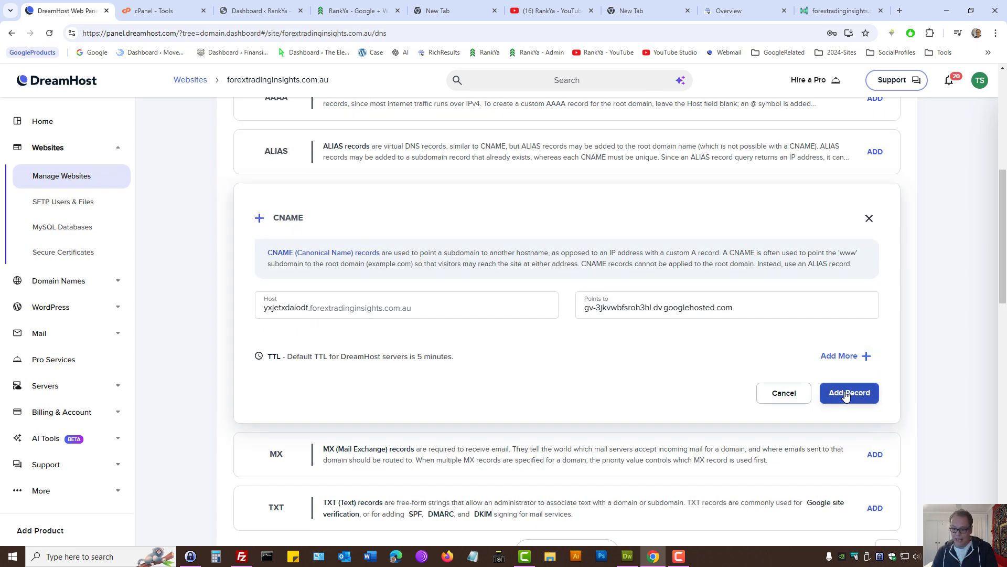
click(846, 393)
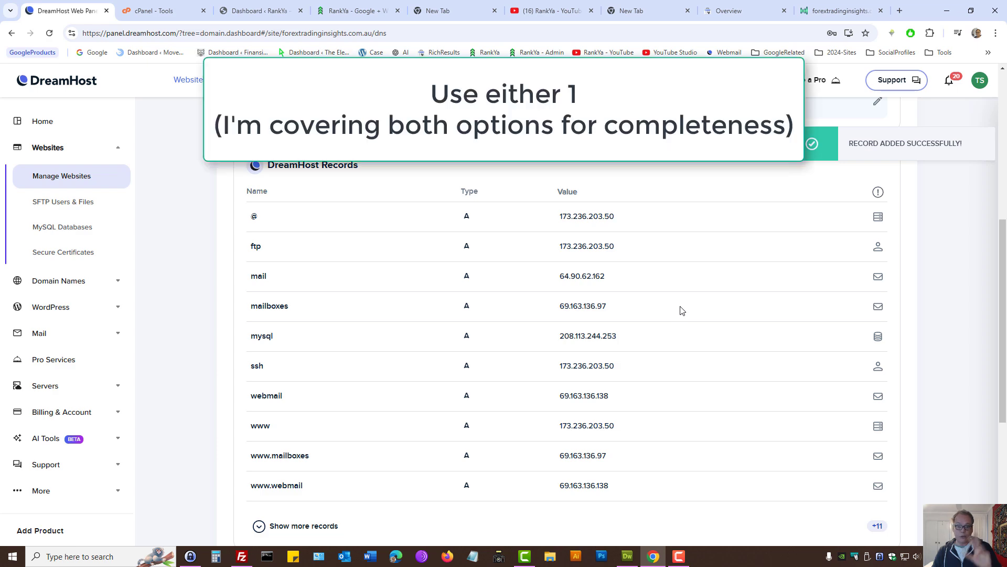
- Back in Search Console, toggle the record type to TXT and then to CNAME
click(732, 10)
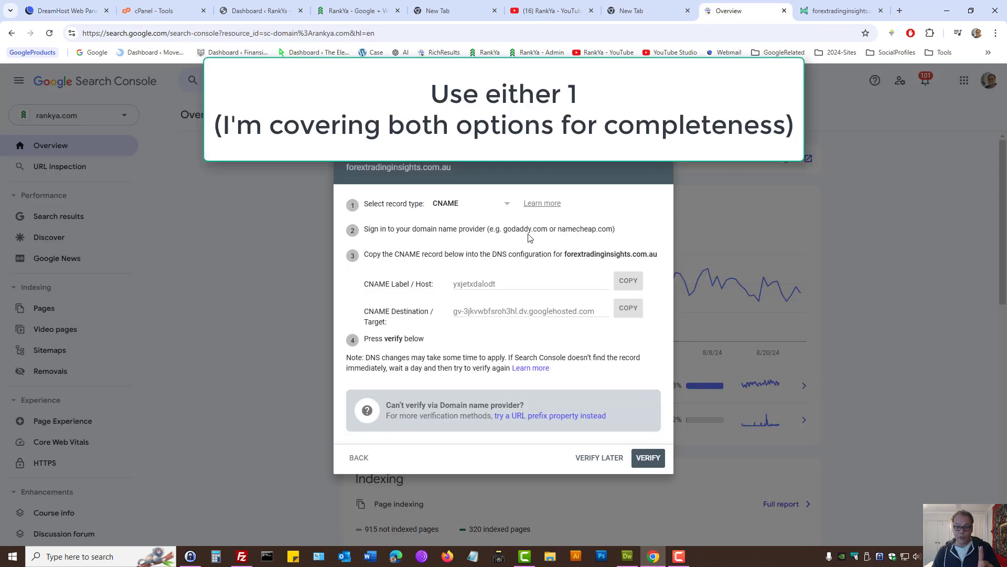
click(455, 205)
click(455, 205)
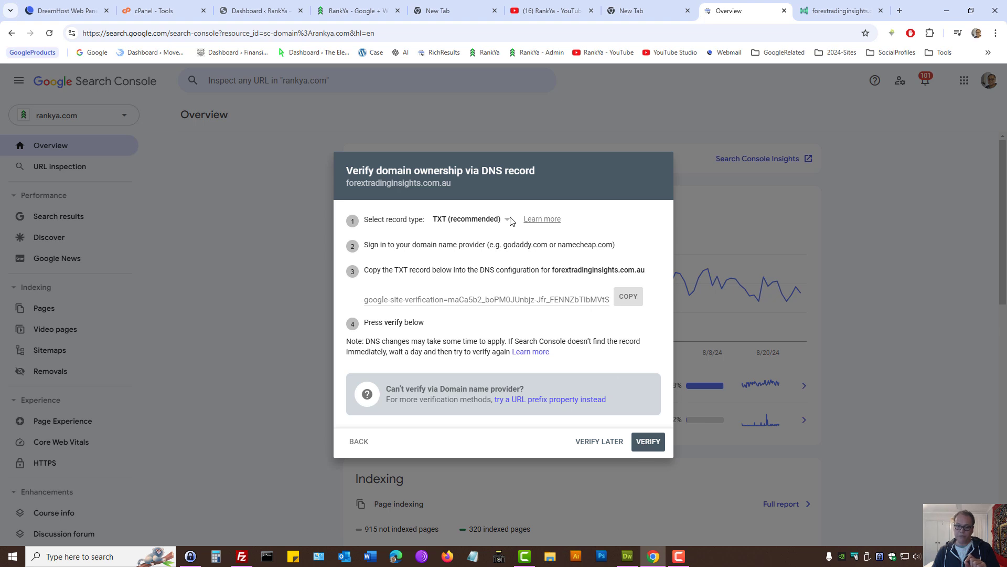
click(483, 221)
click(452, 237)
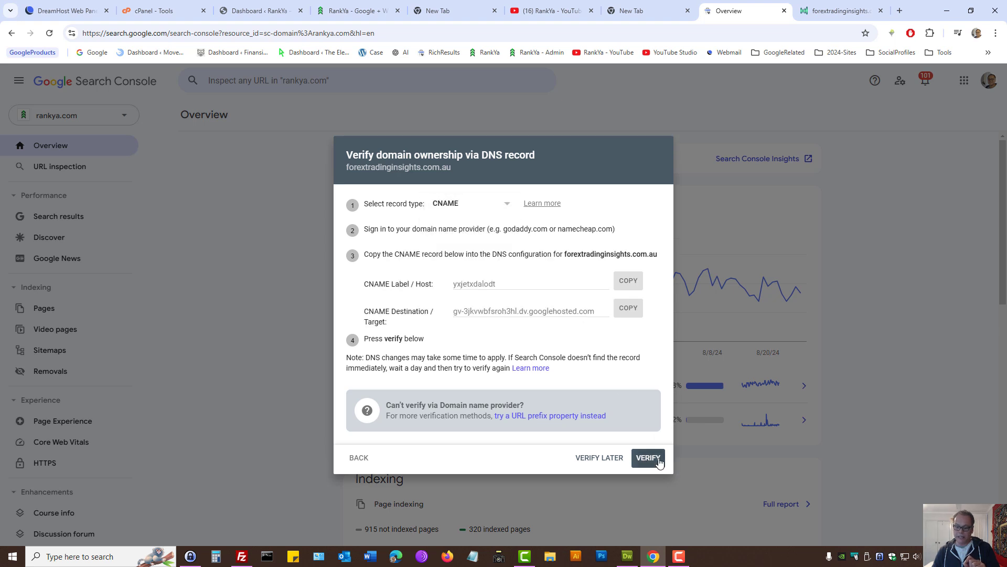
- Run ownership verification, check DreamHost's DNS records, and return to the failure notice
click(658, 460)
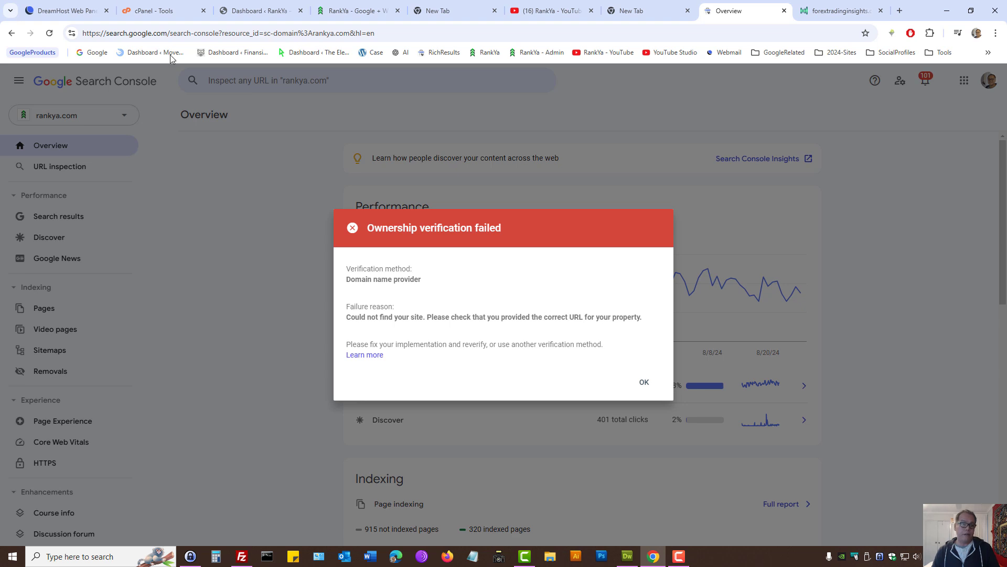
click(81, 7)
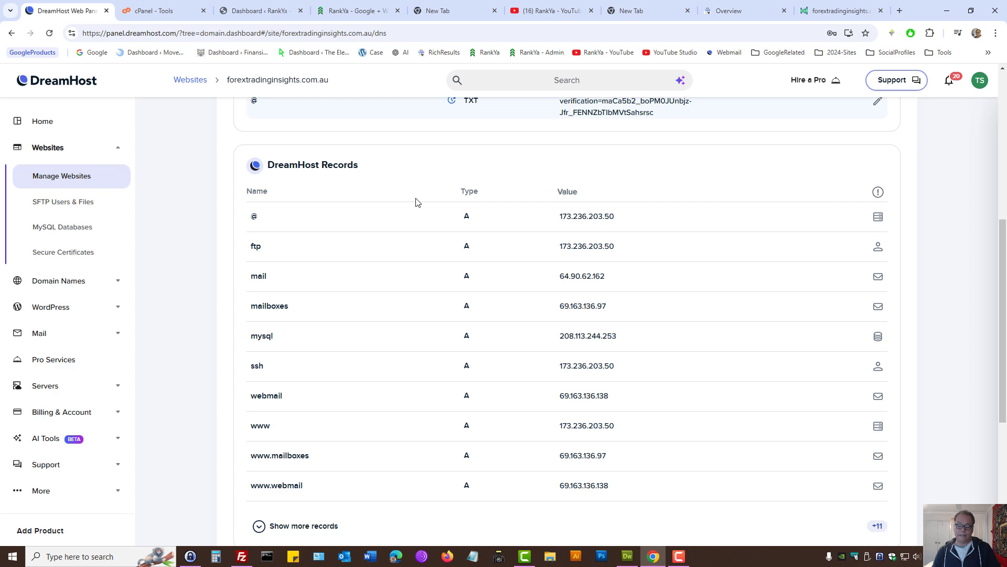
click(728, 9)
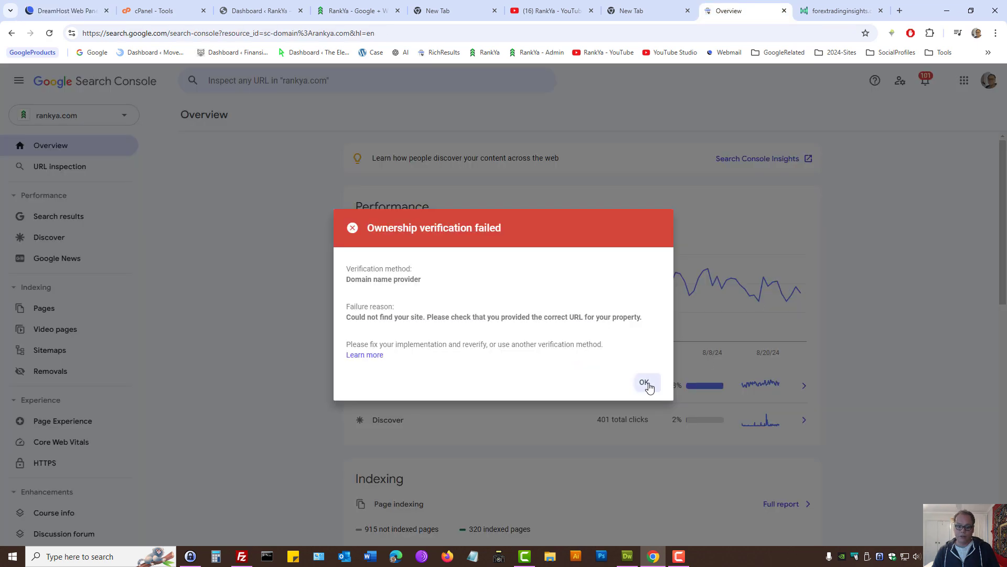
- Retry verification with the CNAME record and dismiss the second failure notice
click(644, 382)
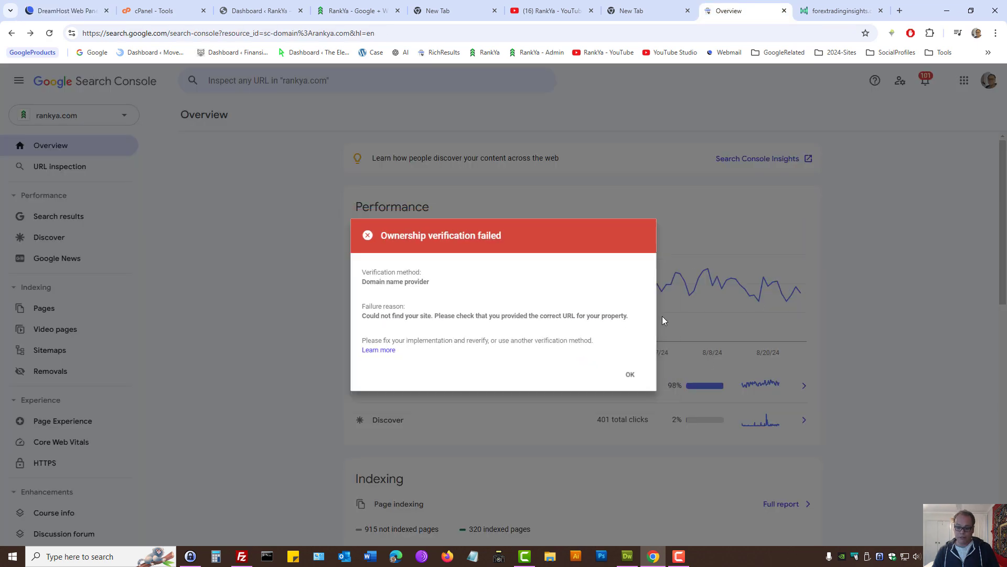
click(473, 220)
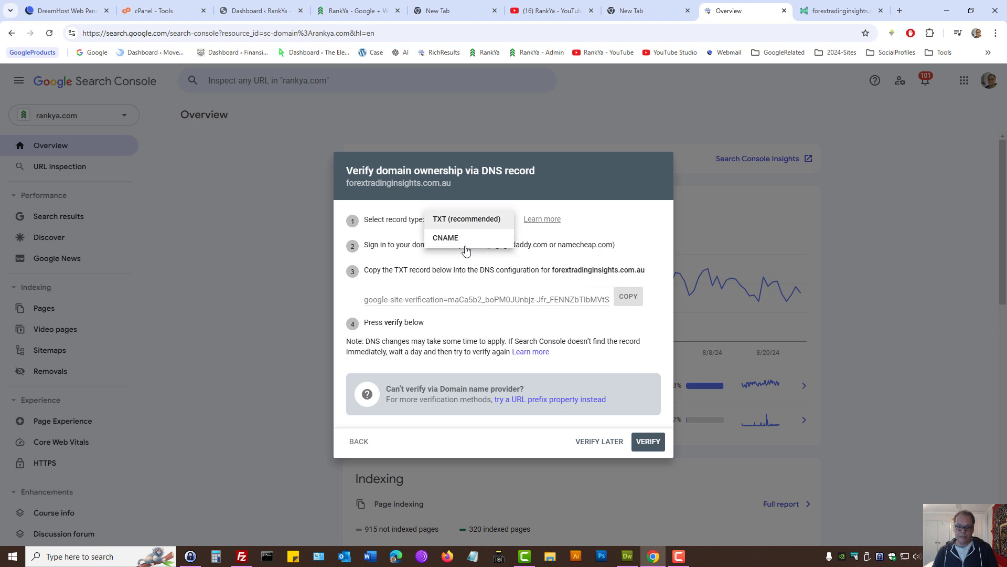
click(445, 236)
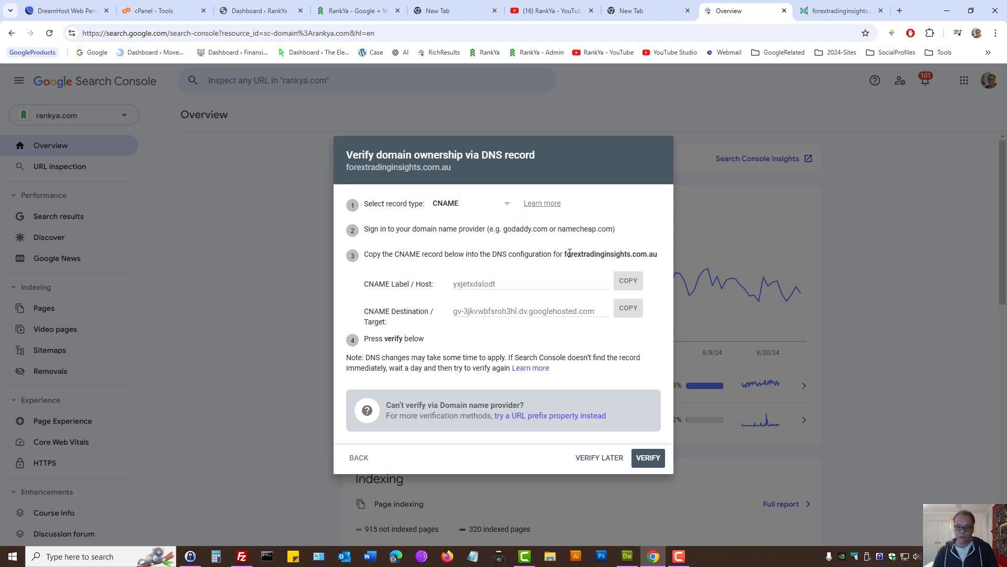
click(648, 458)
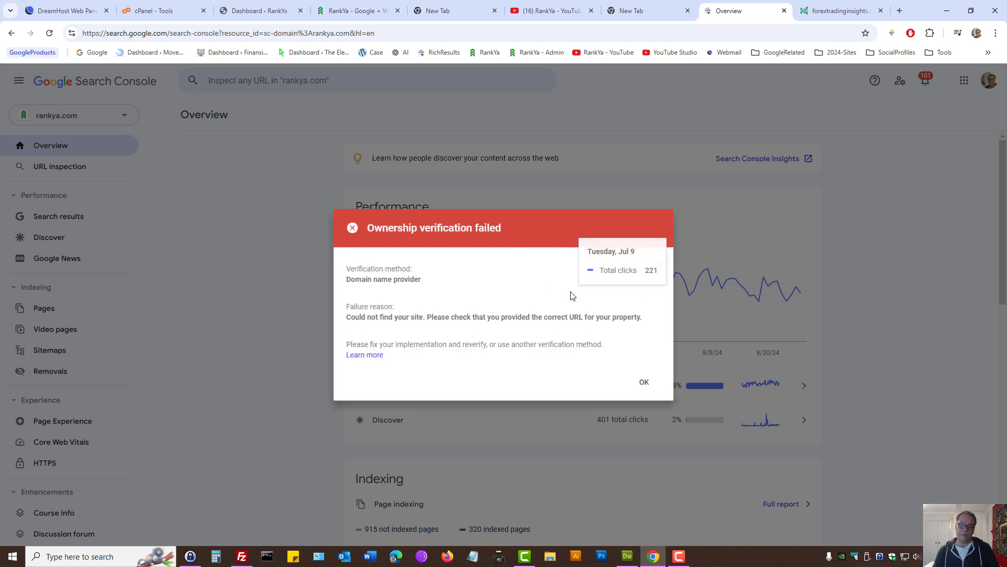
click(649, 388)
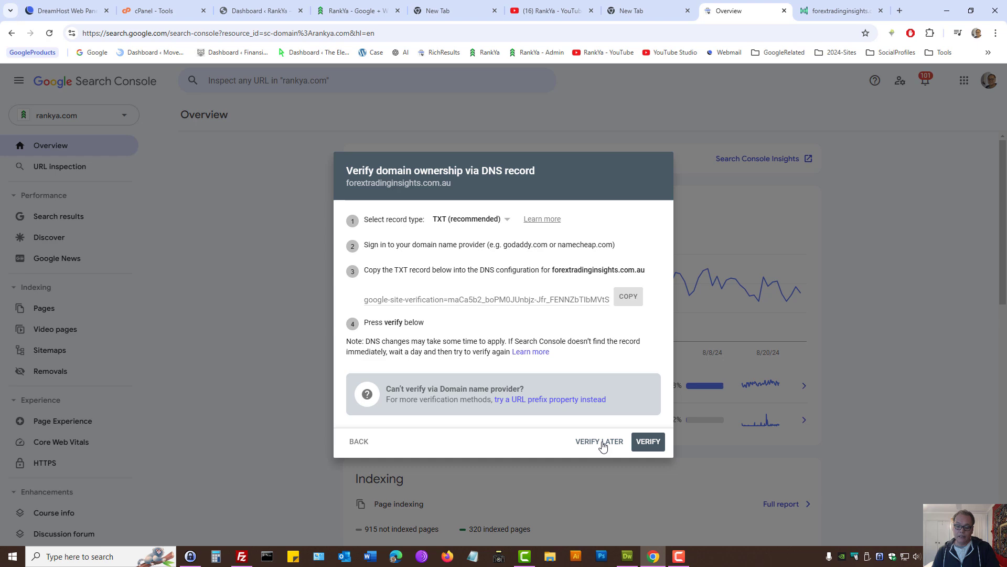
- Postpone verification and check DreamHost's DNS page for propagation progress
click(603, 446)
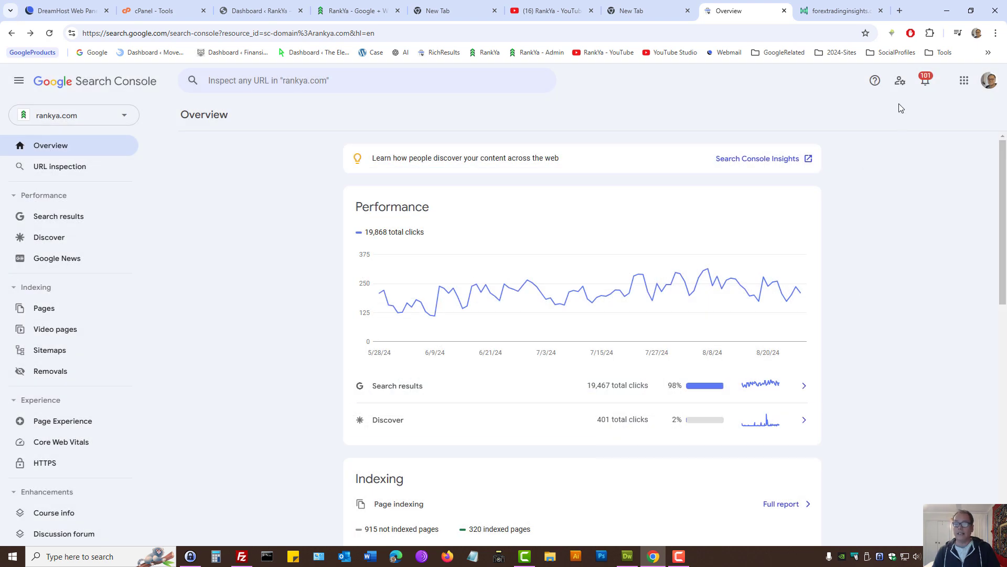
click(53, 9)
scroll(393, 297, up, 7)
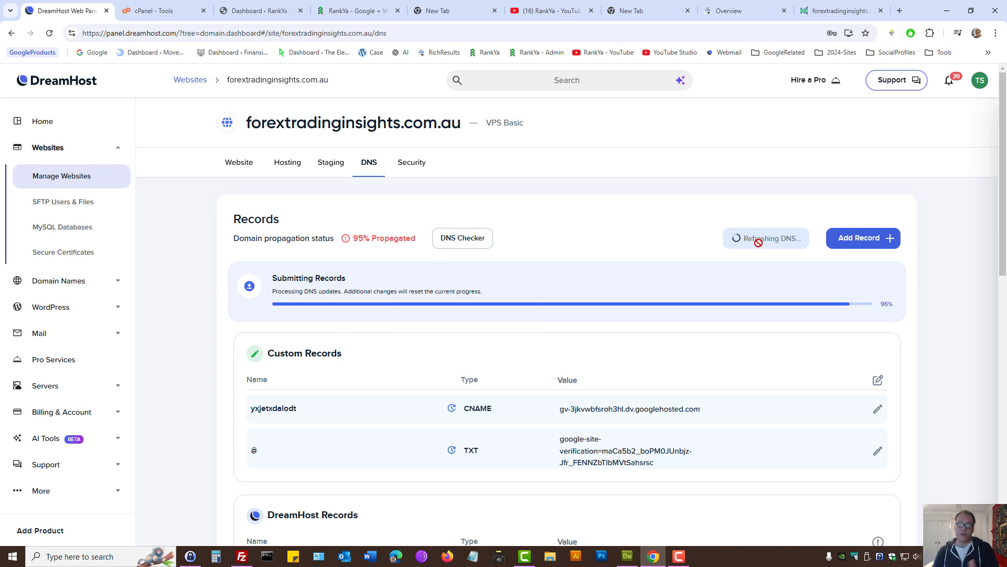
click(899, 11)
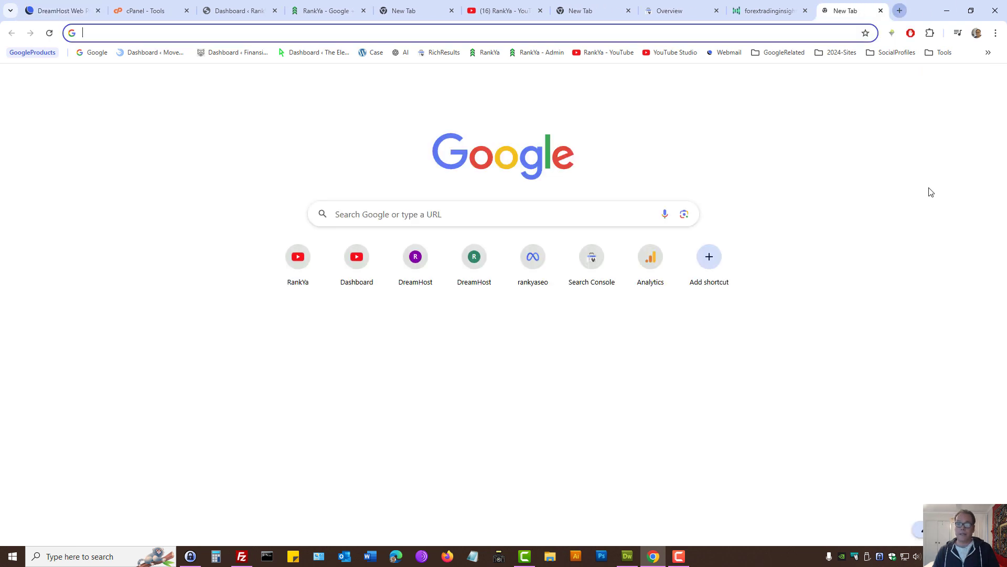
click(941, 52)
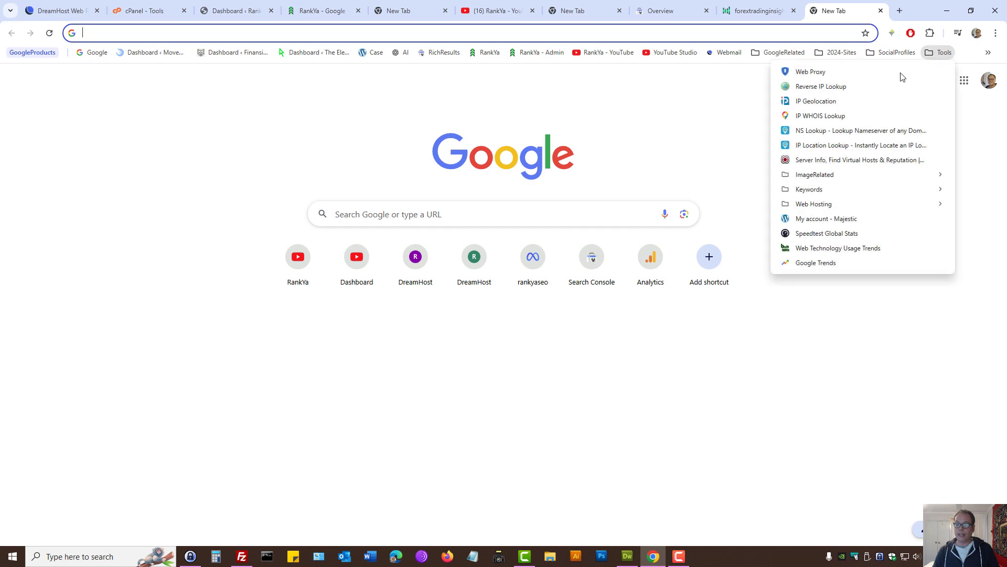
click(852, 75)
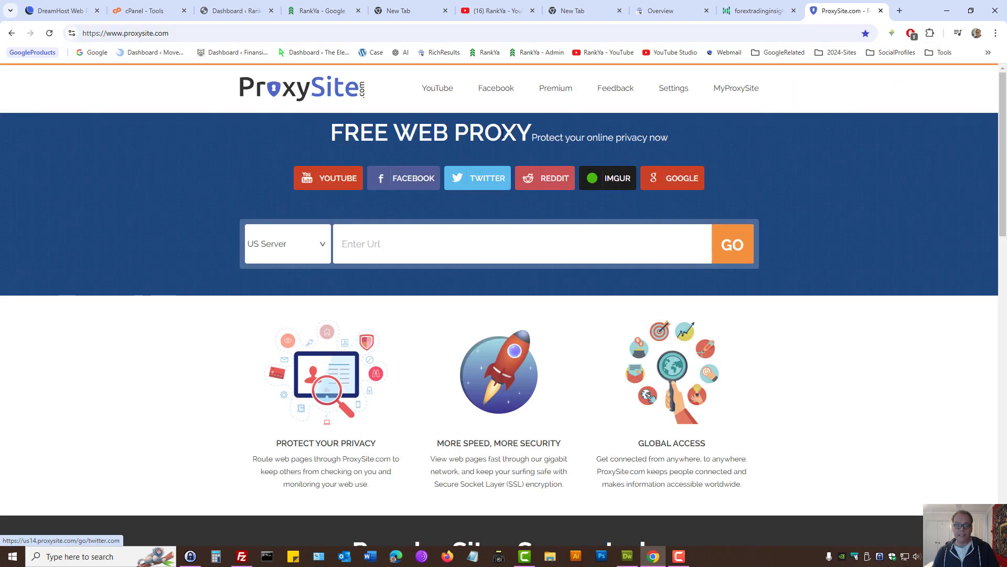
key(ctrl+shift+Tab)
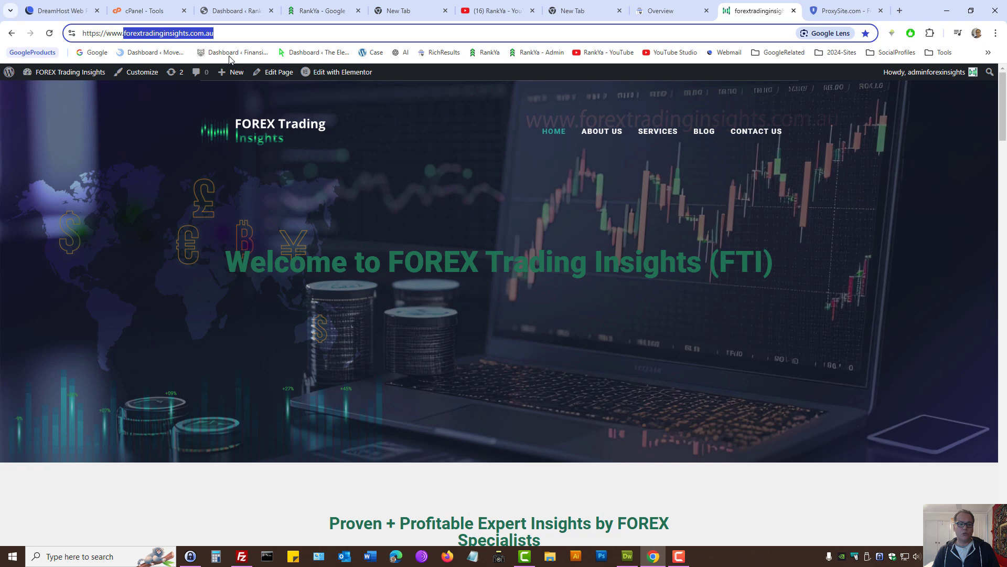
triple_click(201, 33)
key(ctrl+c)
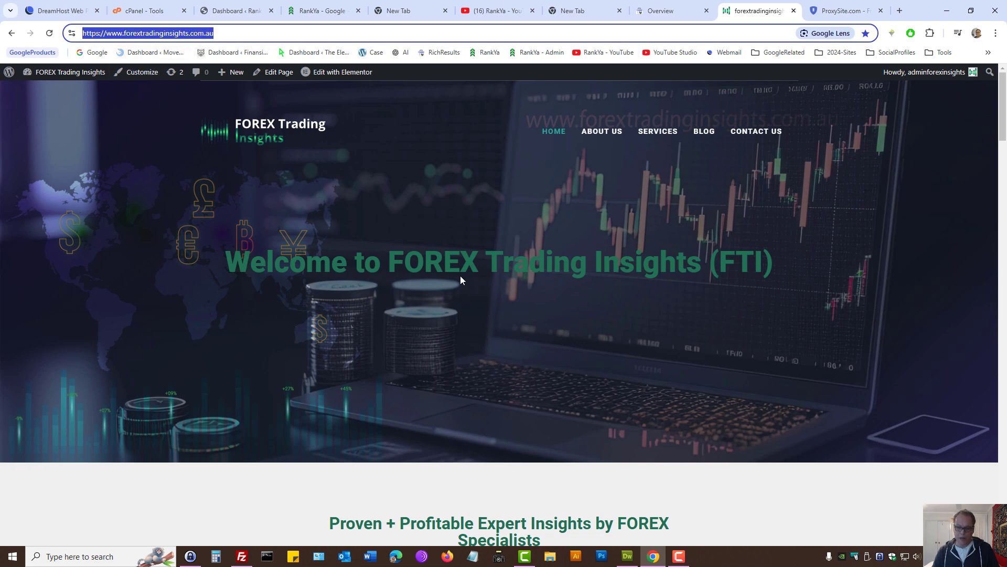
key(ctrl+Tab)
key(ctrl+v)
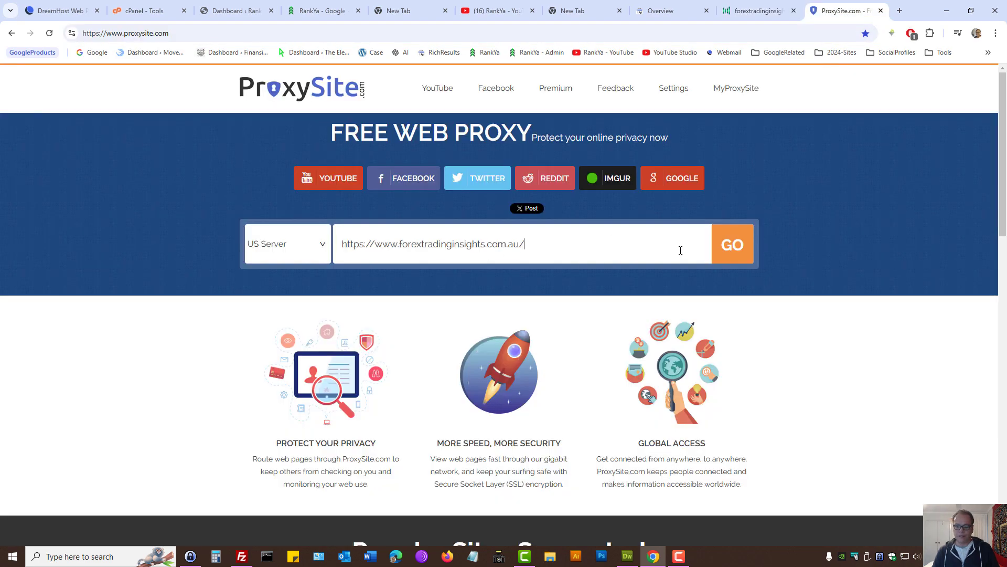
click(734, 253)
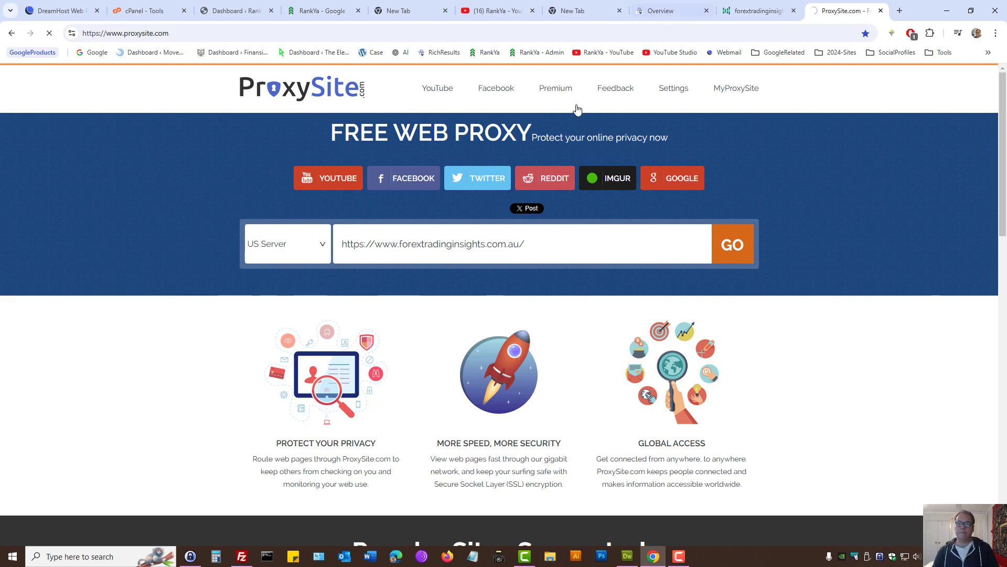
key(ctrl+shift+Tab)
key(ctrl+shift+Tab)
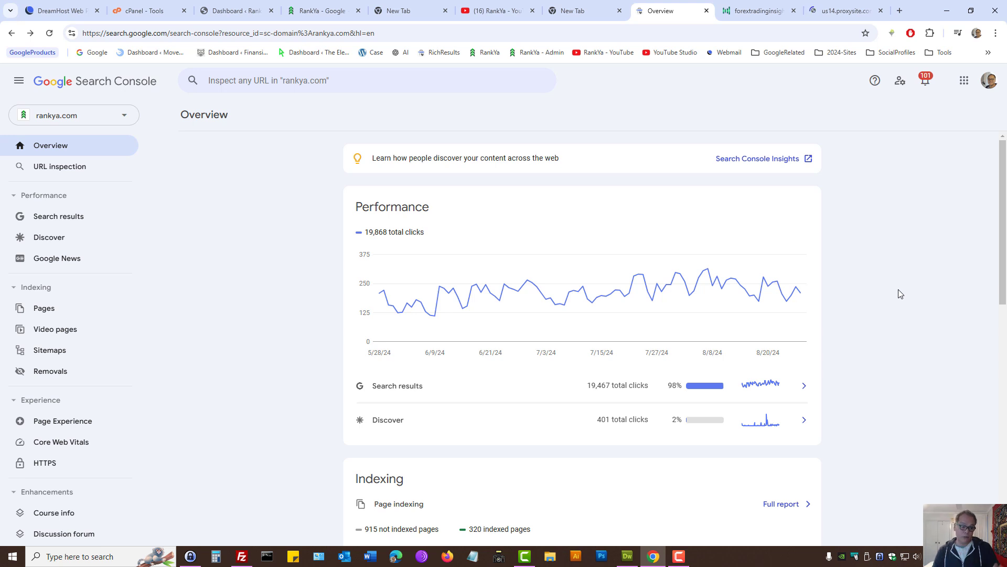
- Start adding another property, compare URL prefix and Domain types, then open the RankYa YouTube tab
click(130, 116)
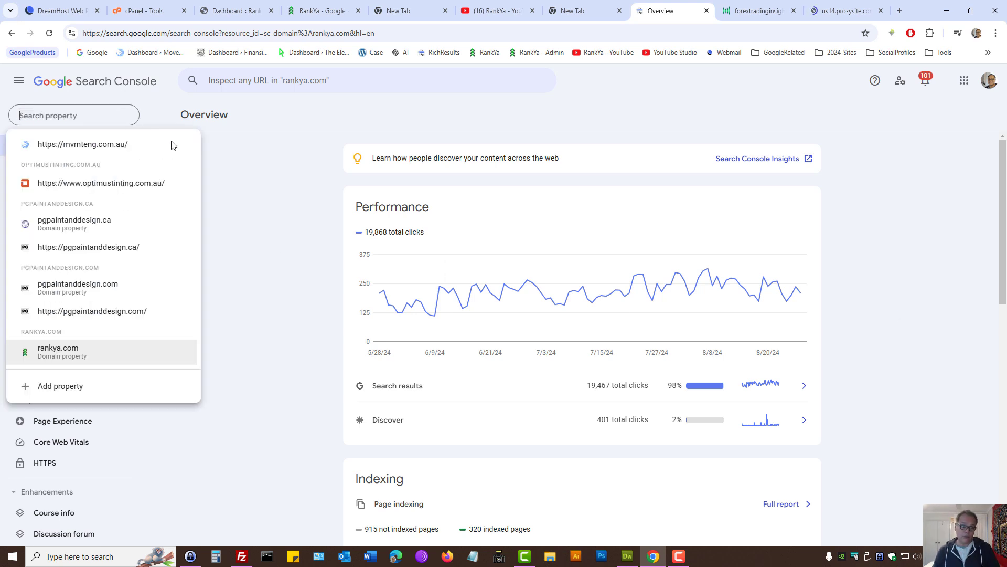
click(71, 386)
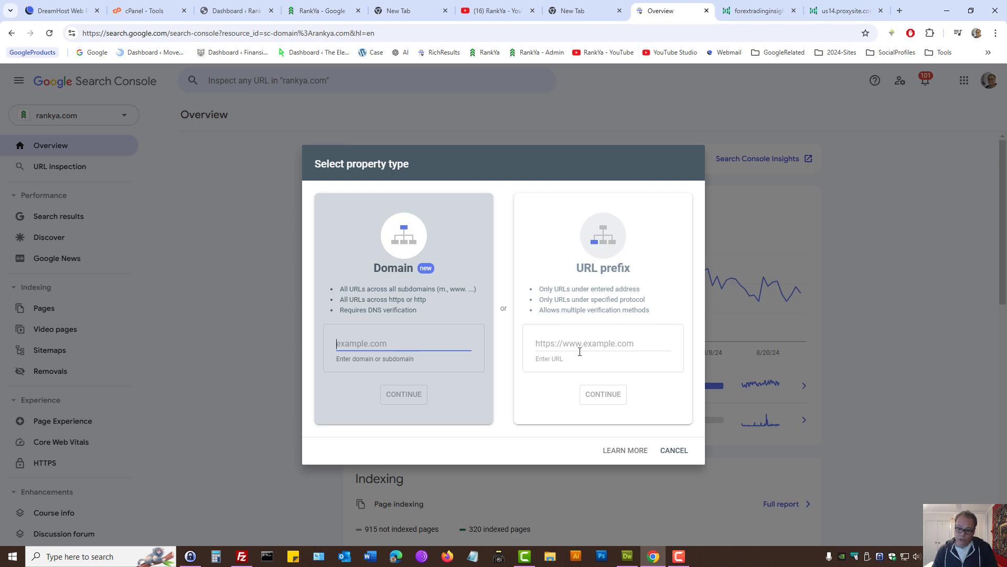
click(562, 342)
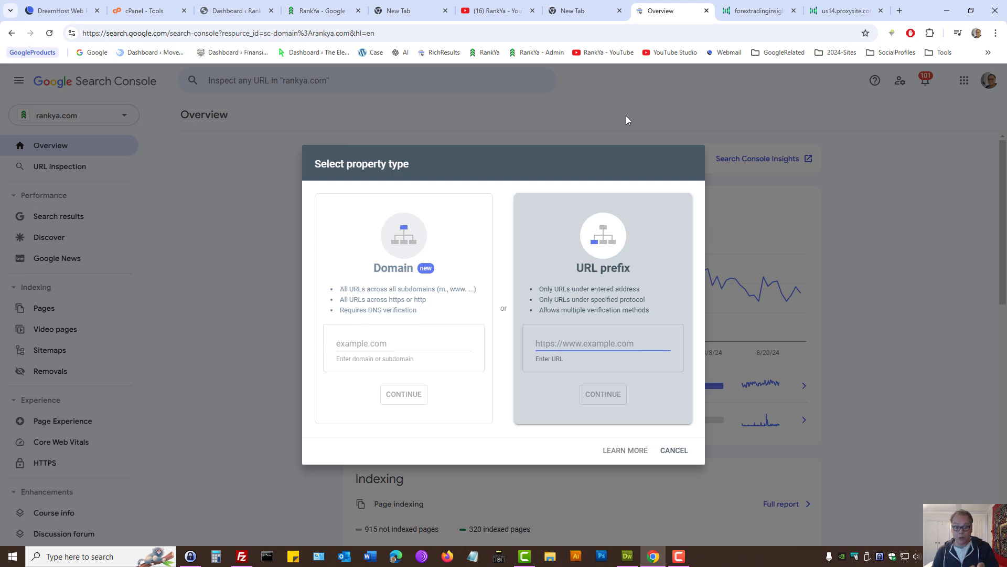
click(379, 342)
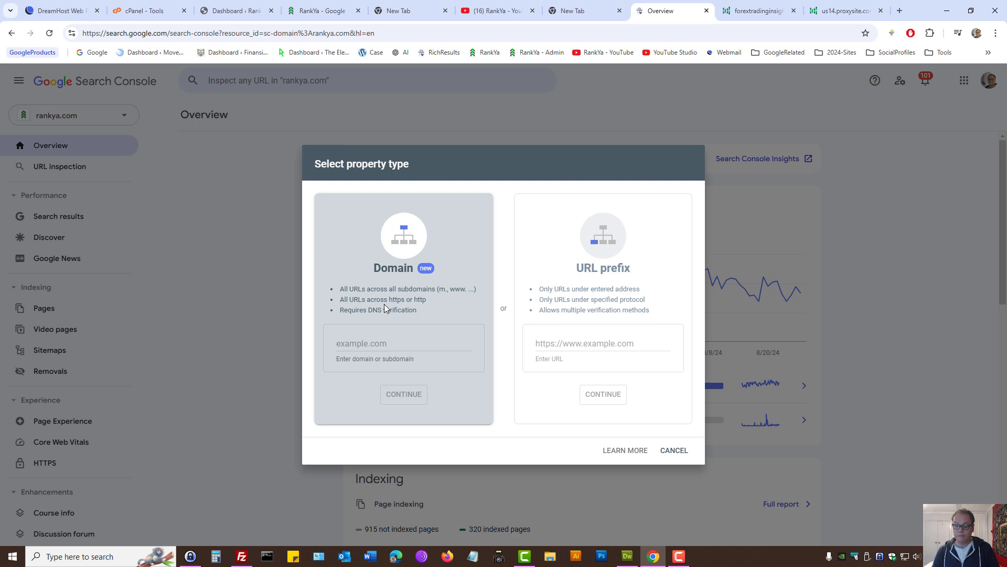
click(501, 12)
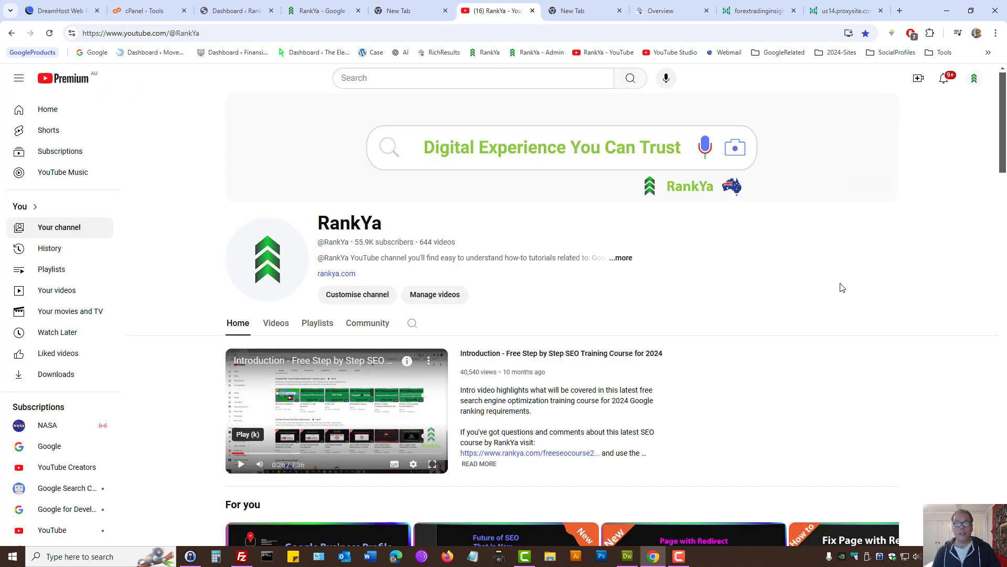